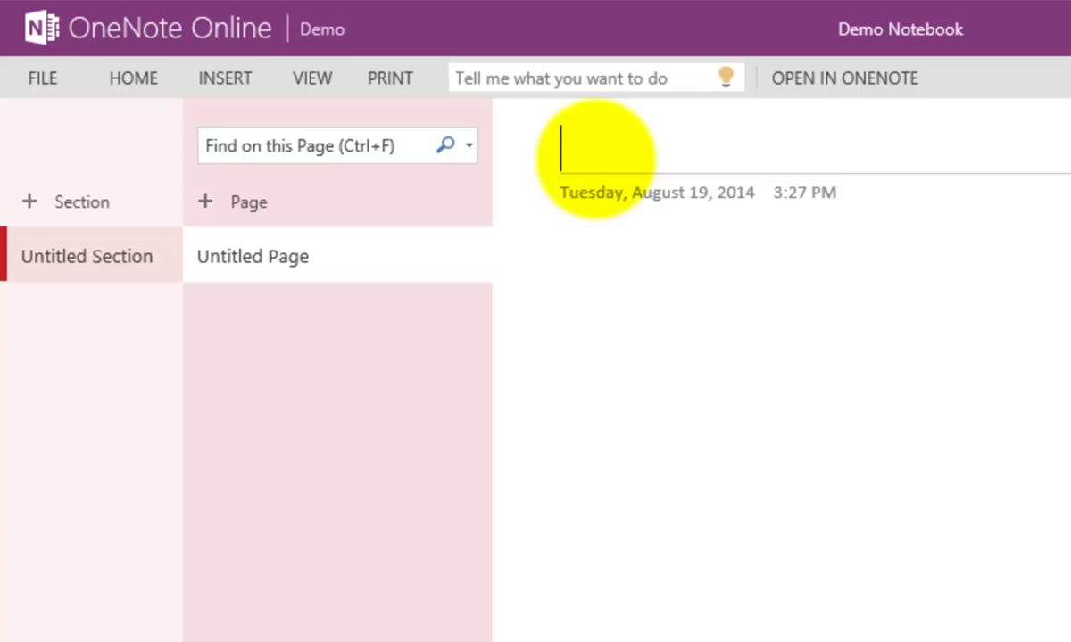
Step: Title the untitled page "Section 1" and write "The quick brown fox jumped over the lazy dog" in its body
{"action": "left_click", "coordinate": [595, 152]}
{"action": "type", "text": "Section"}
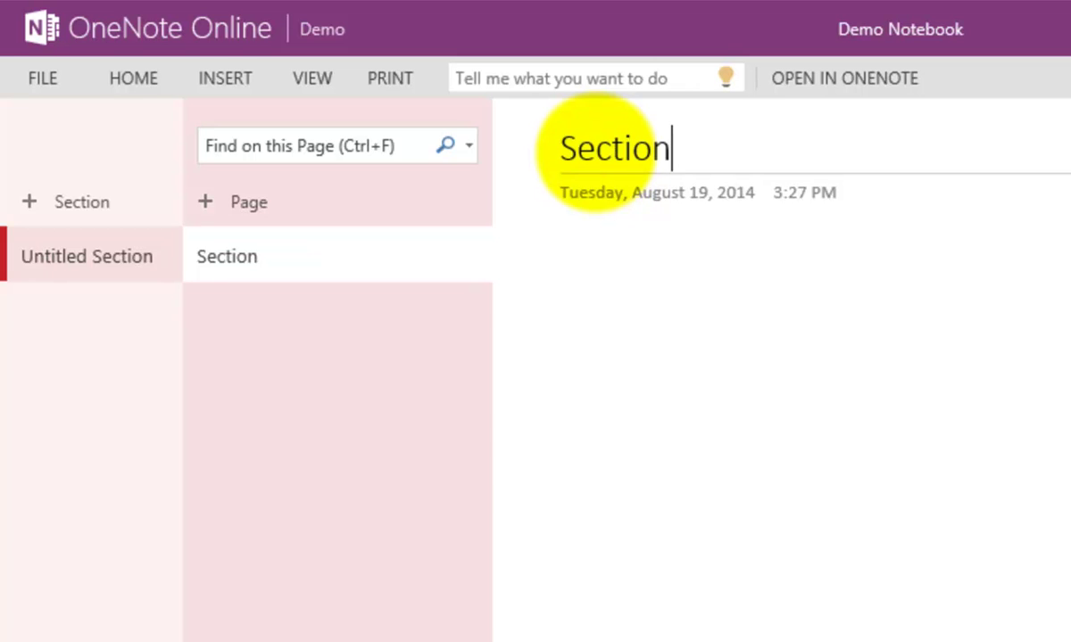
{"action": "type", "text": " 1"}
{"action": "key", "text": "Return"}
{"action": "type", "text": "The quick "}
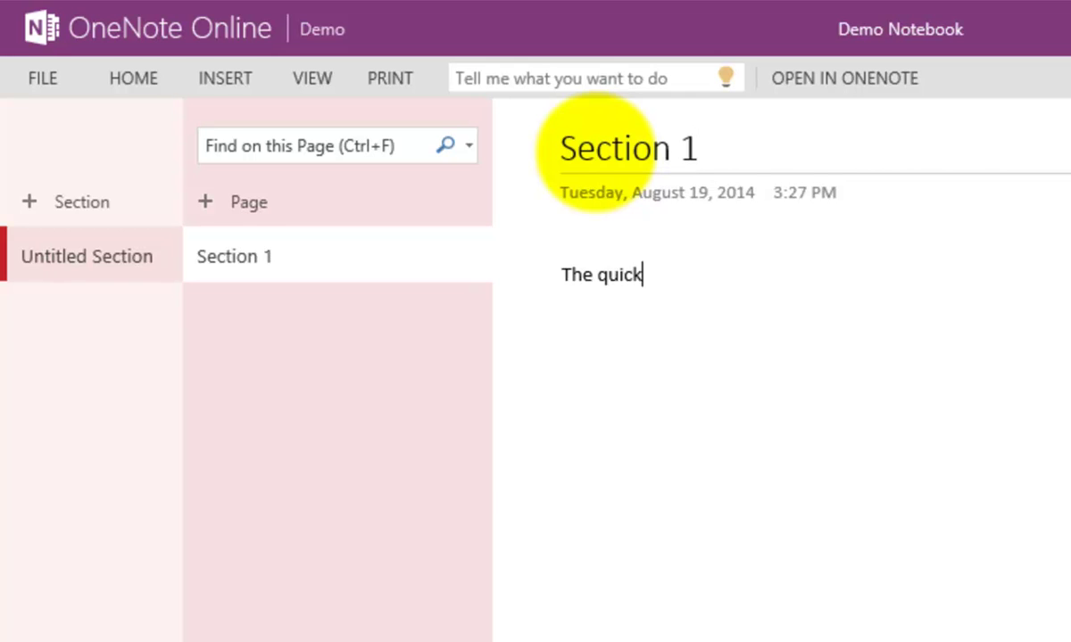
{"action": "type", "text": "brown"}
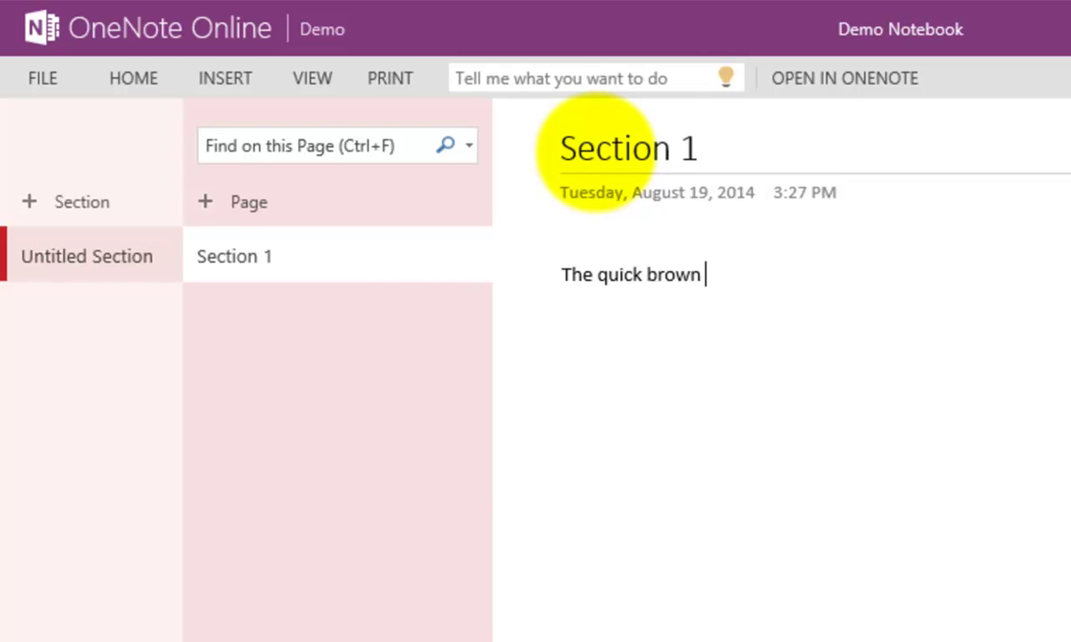
{"action": "type", "text": "fox jumped "}
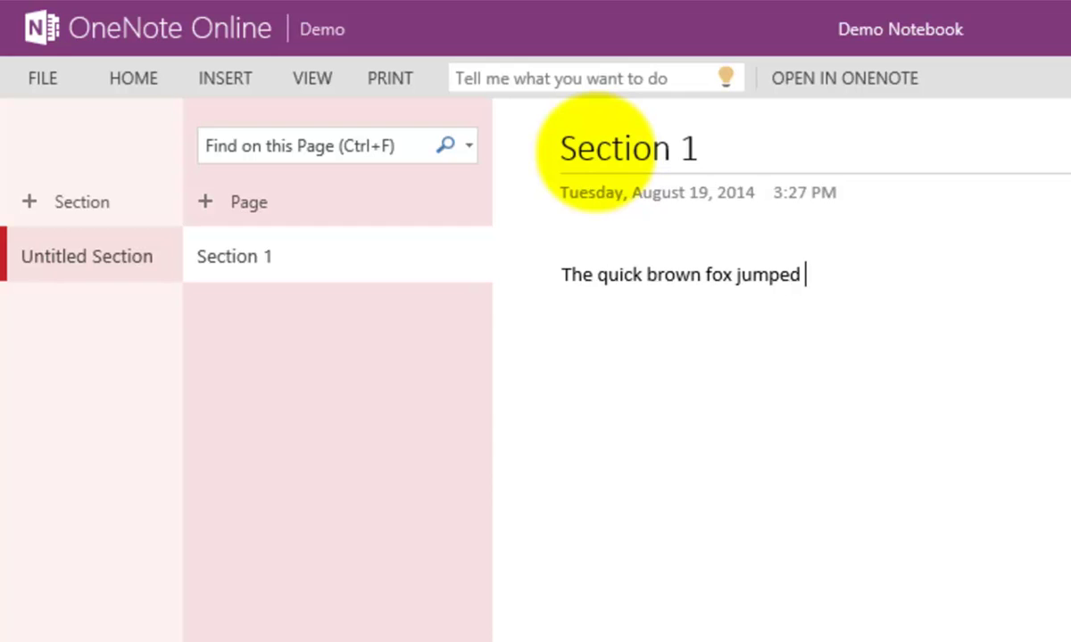
{"action": "type", "text": "over the lazy"}
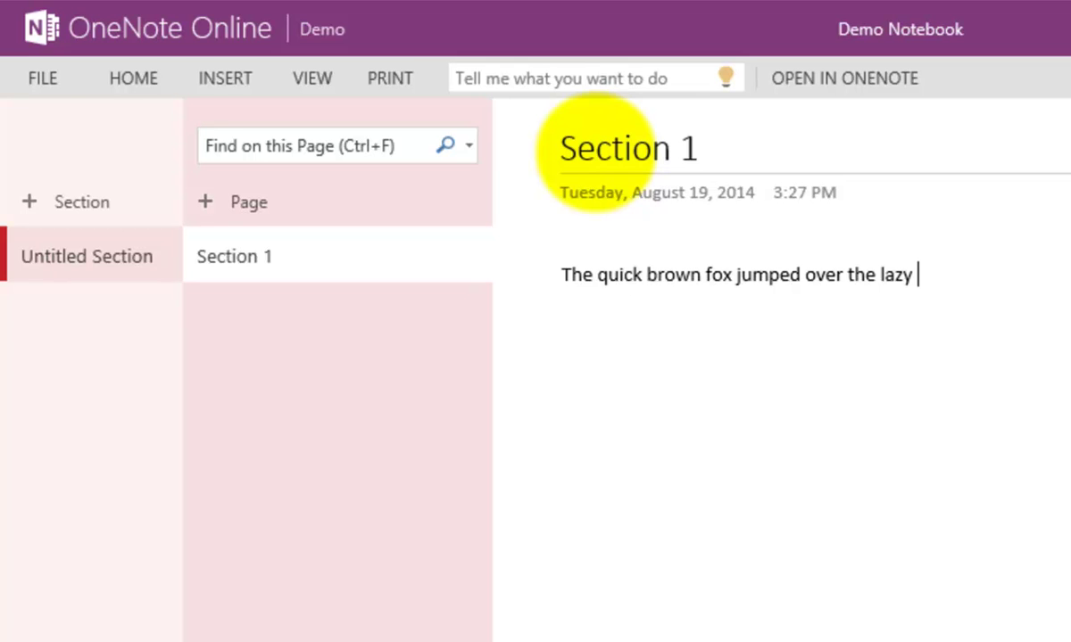
{"action": "type", "text": " dog"}
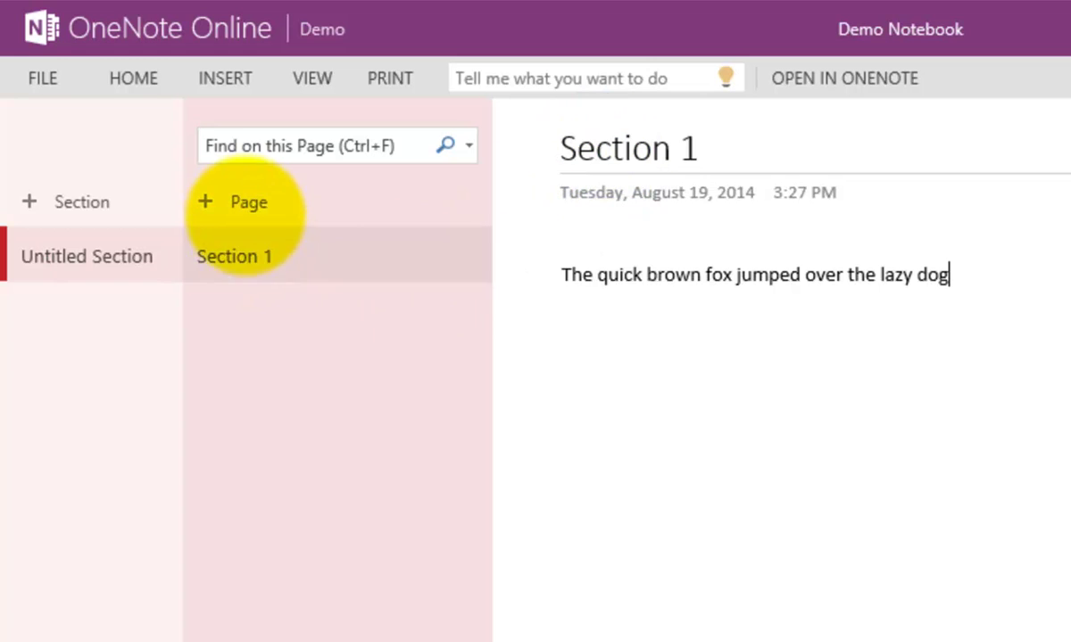
Step: Add a new page to the untitled section and title it "Page 2"
{"action": "left_click", "coordinate": [242, 202]}
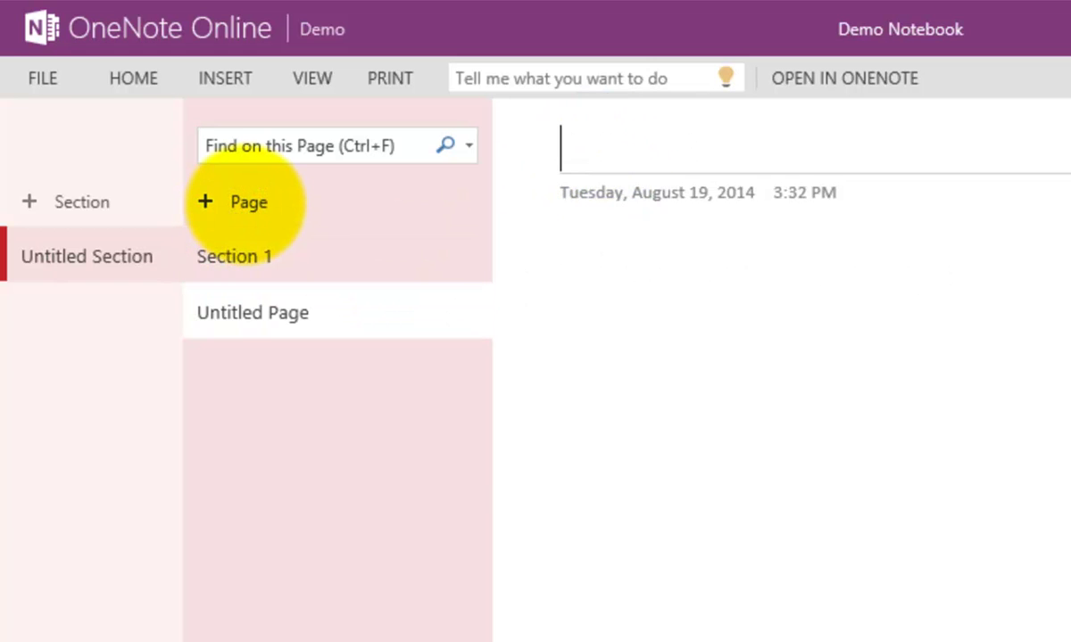
{"action": "type", "text": "PAge 2"}
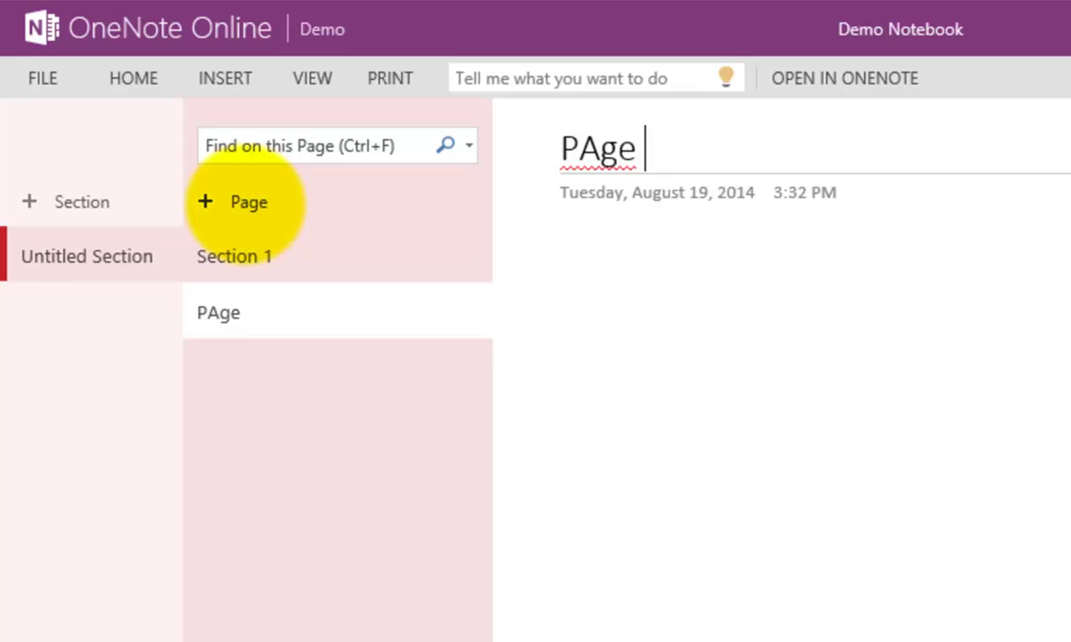
{"action": "key", "text": "BackSpace"}
{"action": "key", "text": "BackSpace"}
{"action": "key", "text": "BackSpace"}
{"action": "key", "text": "BackSpace"}
{"action": "key", "text": "BackSpace"}
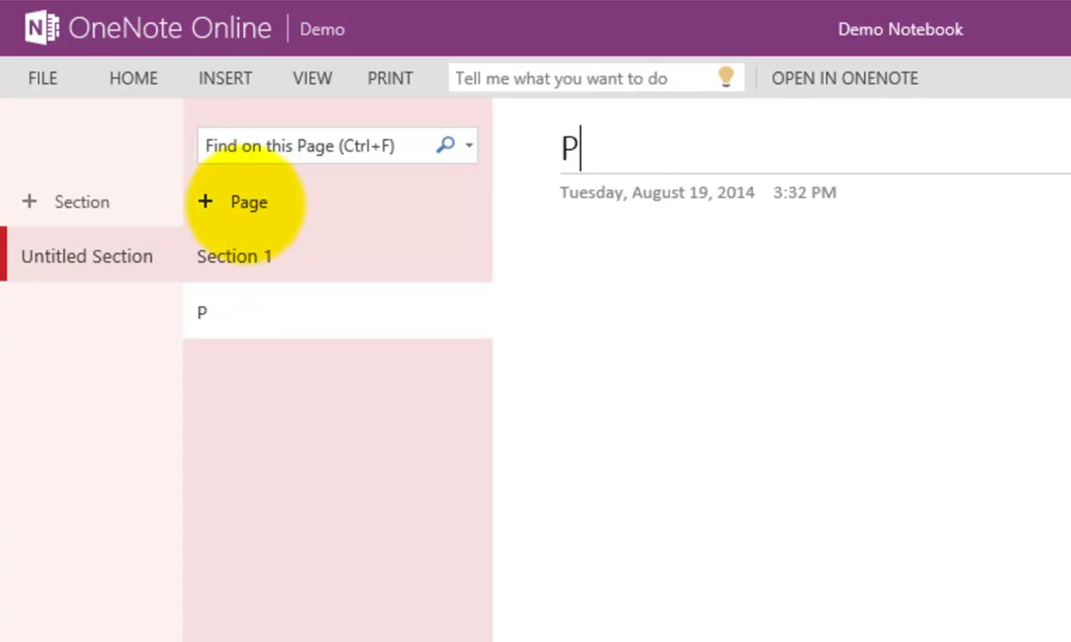
{"action": "type", "text": "age 2"}
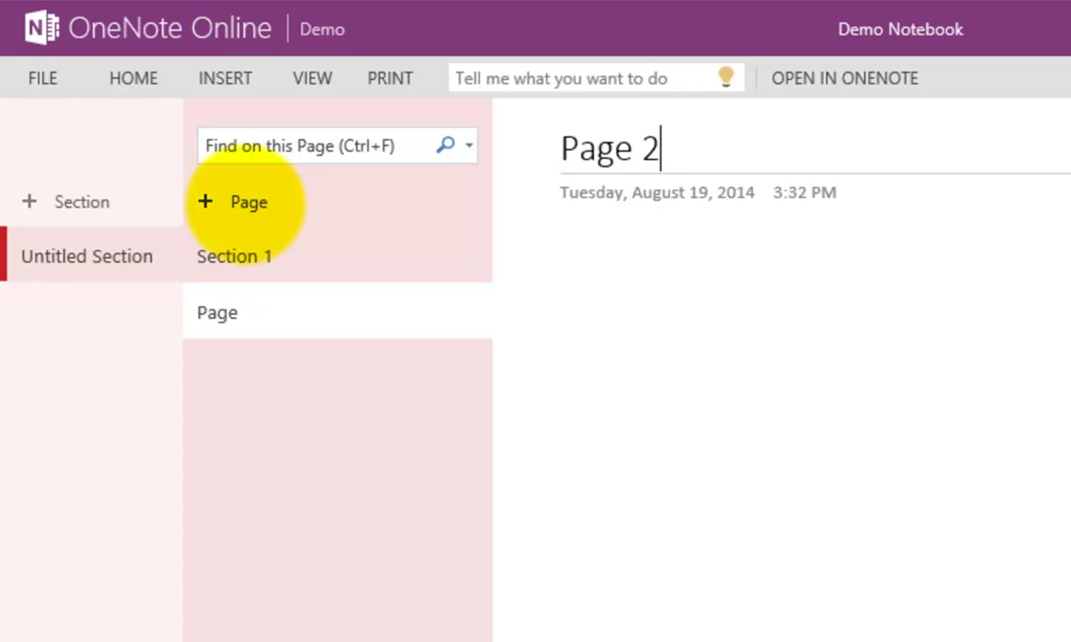
{"action": "key", "text": "Return"}
Step: Retitle the first page, "Section 1", as "Page 1" and return to Page 2
{"action": "left_click", "coordinate": [275, 256]}
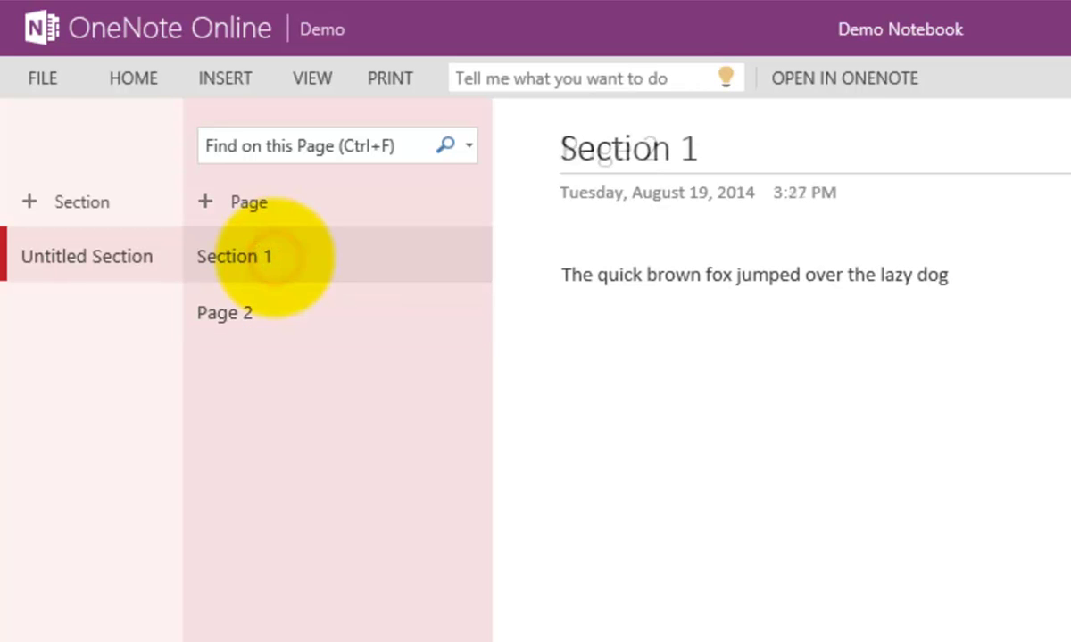
{"action": "left_click_drag", "start_coordinate": [724, 148], "coordinate": [562, 143]}
{"action": "type", "text": "Pa"}
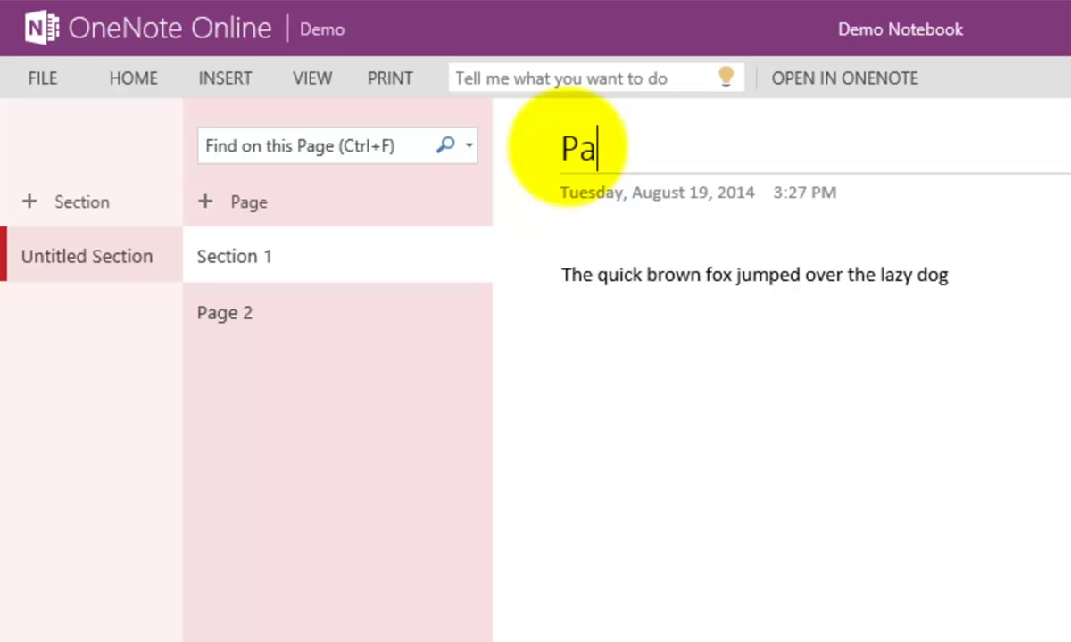
{"action": "type", "text": "ge 1"}
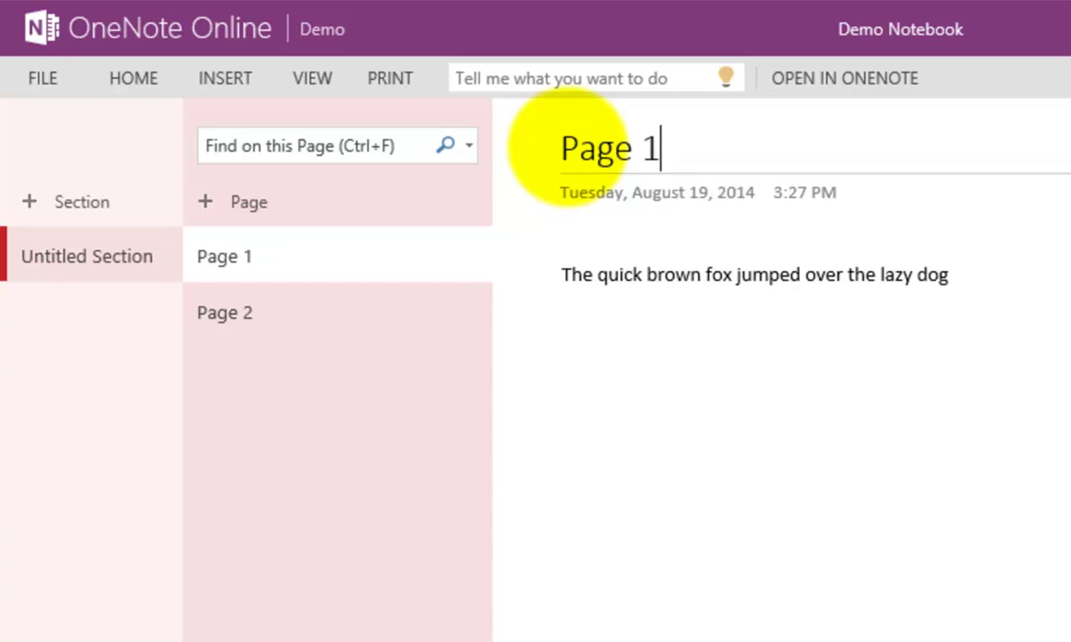
{"action": "left_click", "coordinate": [402, 315]}
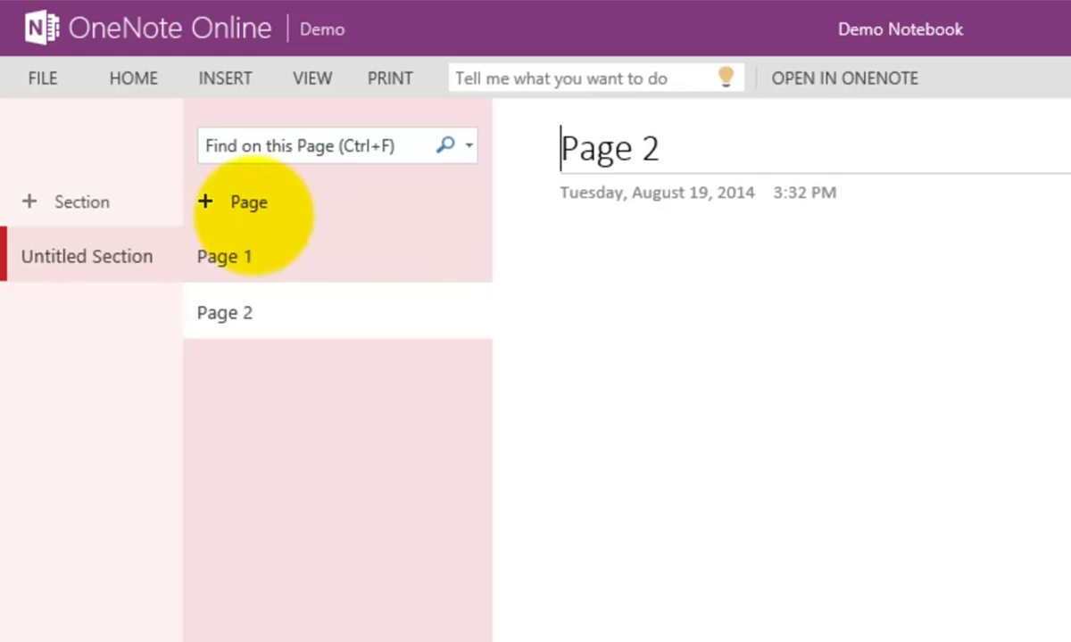
Step: Add a new section named "Section 2" to the notebook
{"action": "left_click", "coordinate": [108, 259]}
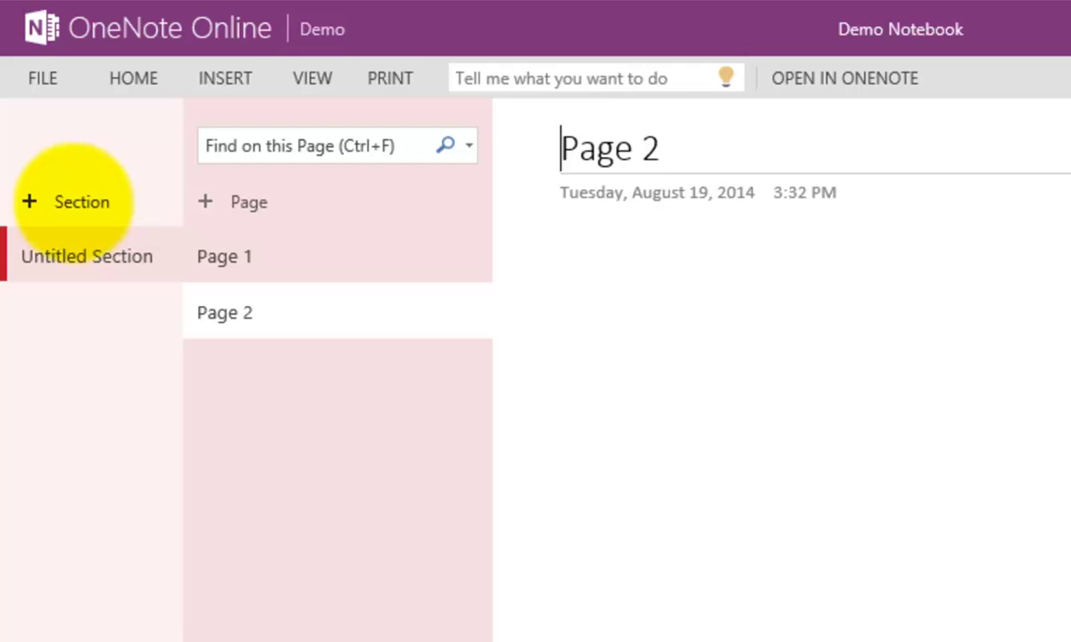
{"action": "left_click", "coordinate": [72, 200]}
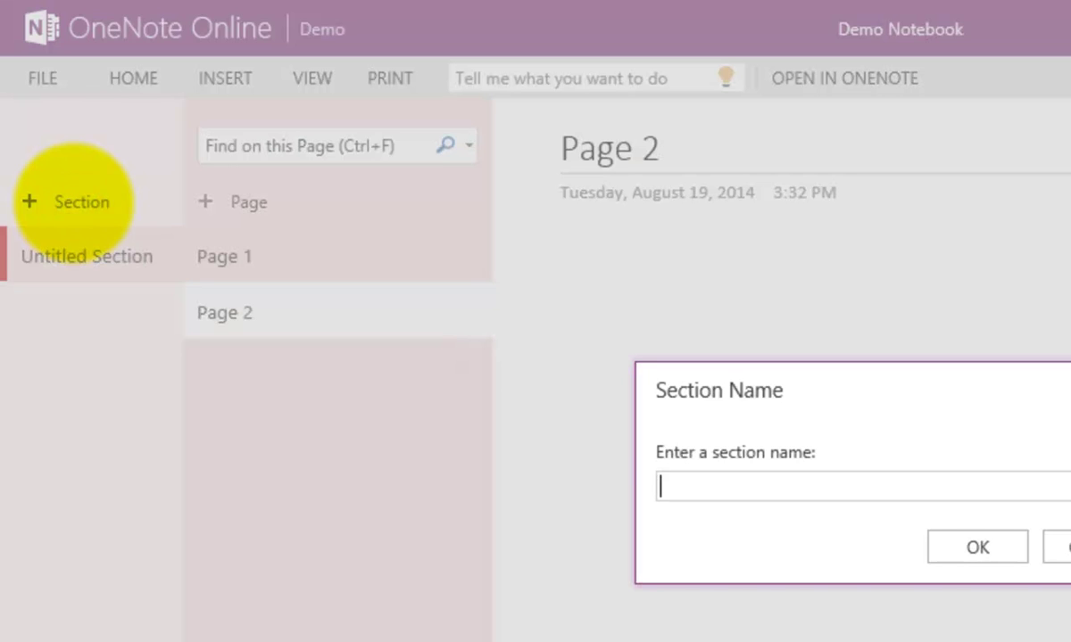
{"action": "type", "text": "Sectond"}
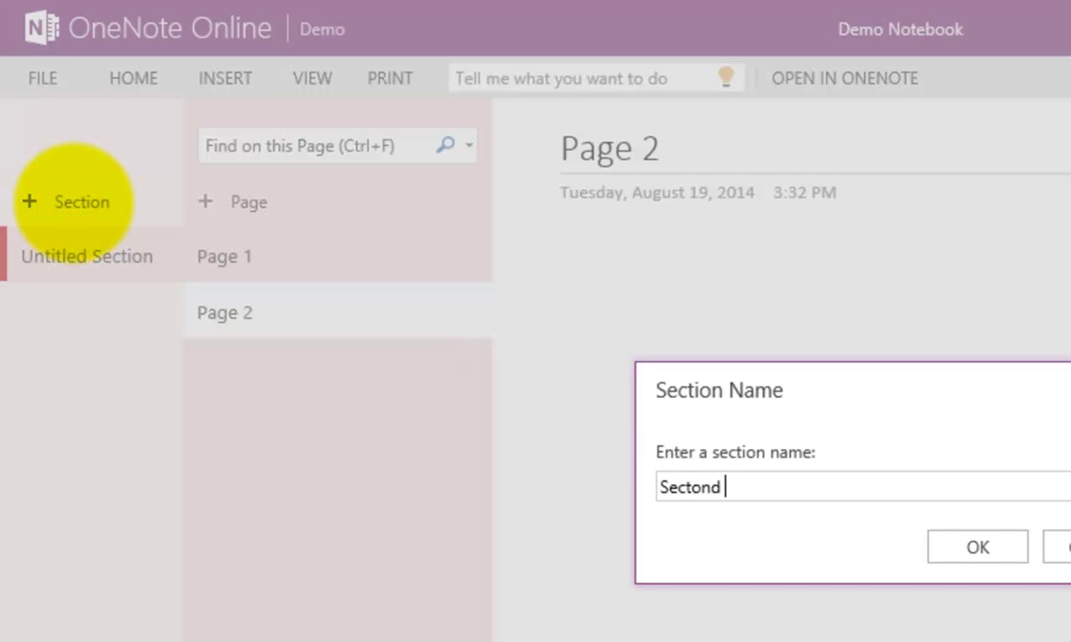
{"action": "key", "text": "BackSpace"}
{"action": "key", "text": "BackSpace"}
{"action": "key", "text": "BackSpace"}
{"action": "key", "text": "BackSpace"}
{"action": "type", "text": "ion 2"}
{"action": "left_click", "coordinate": [964, 538]}
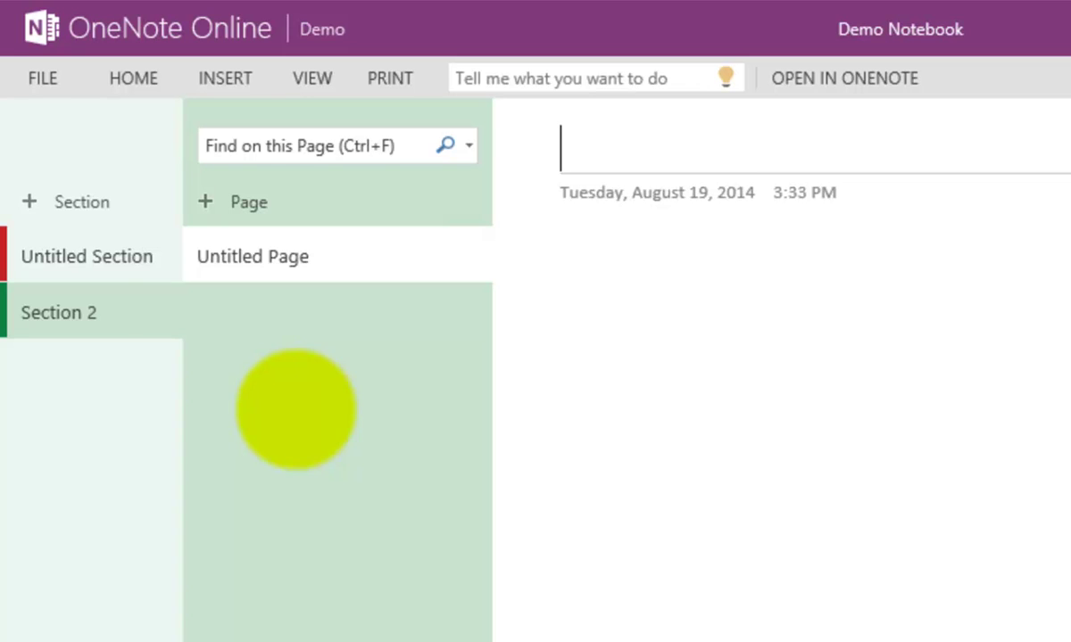
{"action": "left_click", "coordinate": [55, 82]}
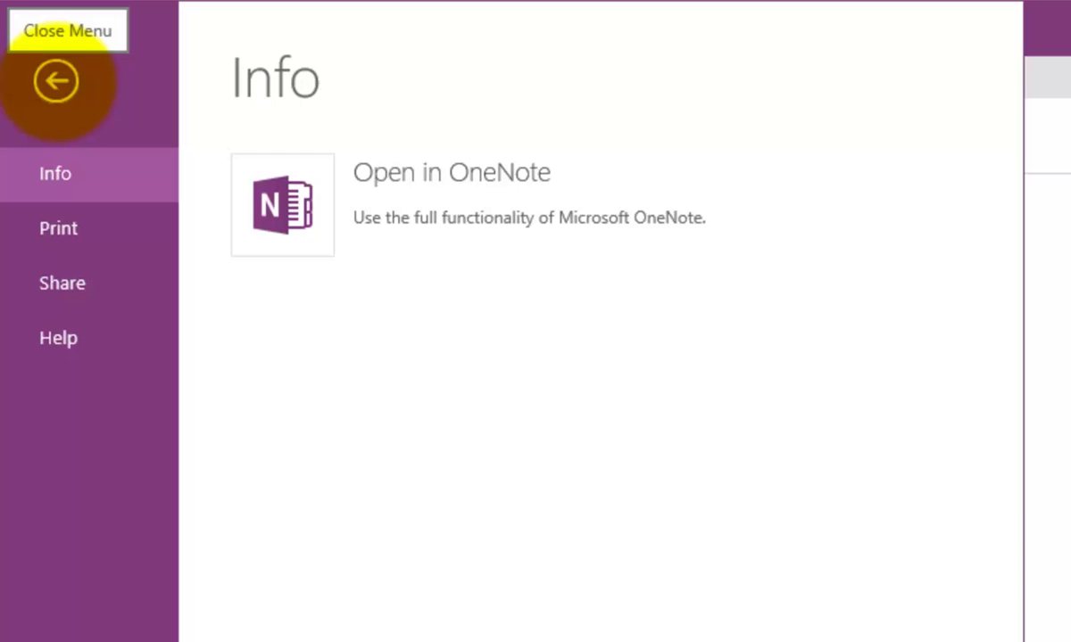
{"action": "left_click", "coordinate": [1053, 477]}
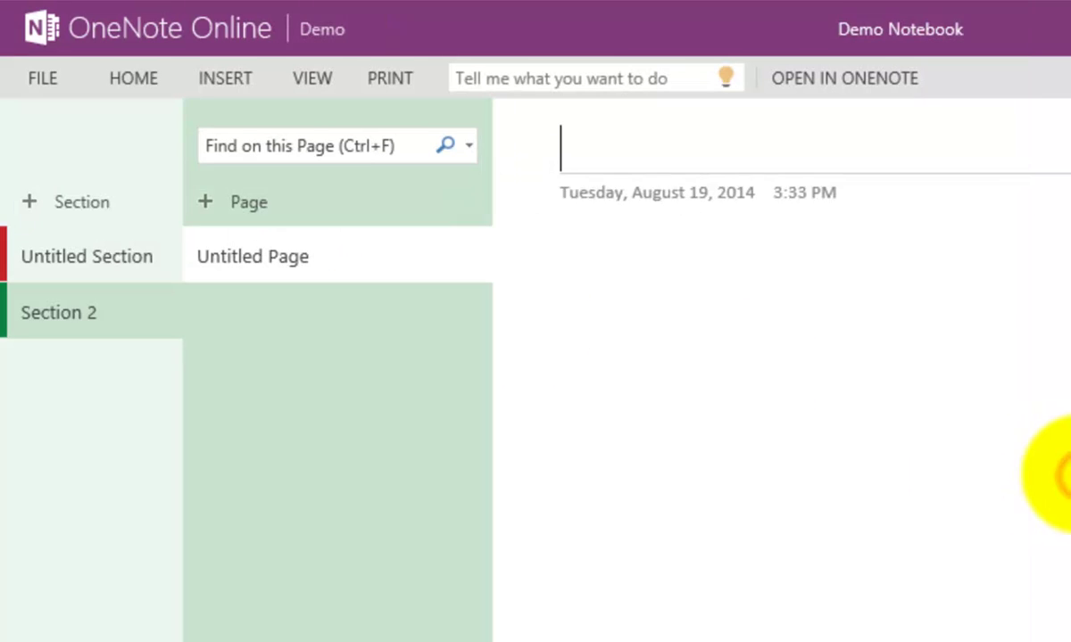
Step: Show the Home commands and keep the ribbon permanently expanded
{"action": "left_click", "coordinate": [130, 78]}
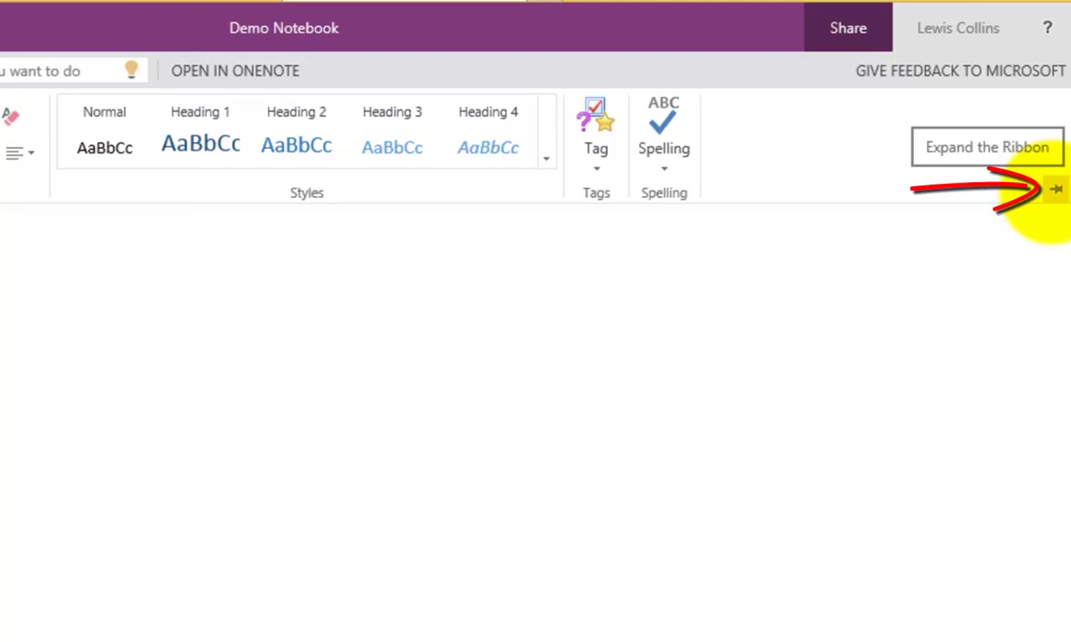
{"action": "left_click", "coordinate": [1055, 189]}
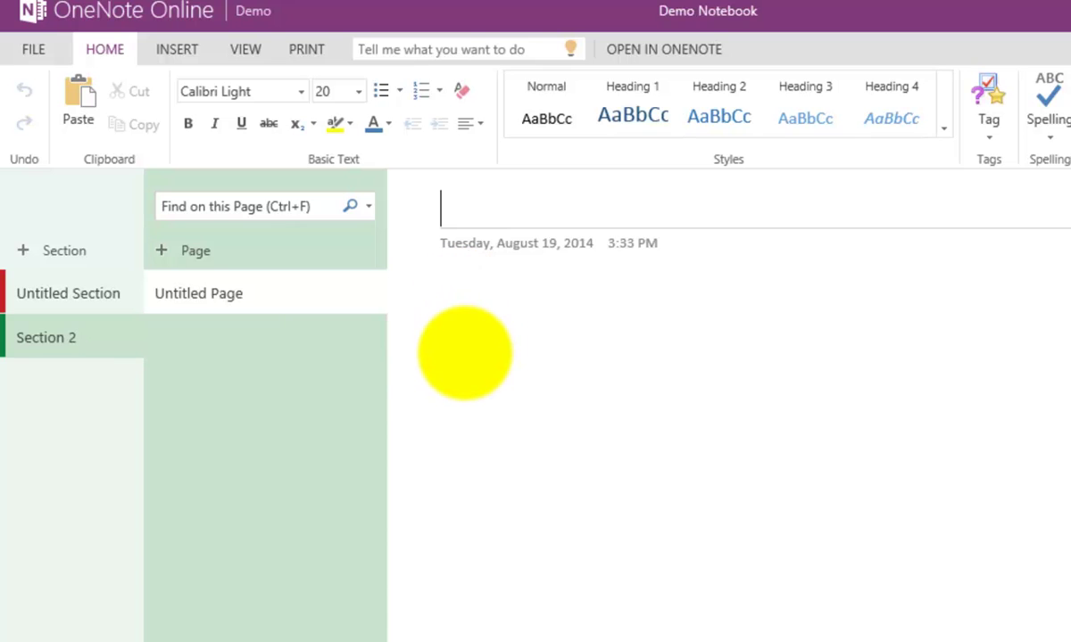
{"action": "left_click", "coordinate": [176, 49]}
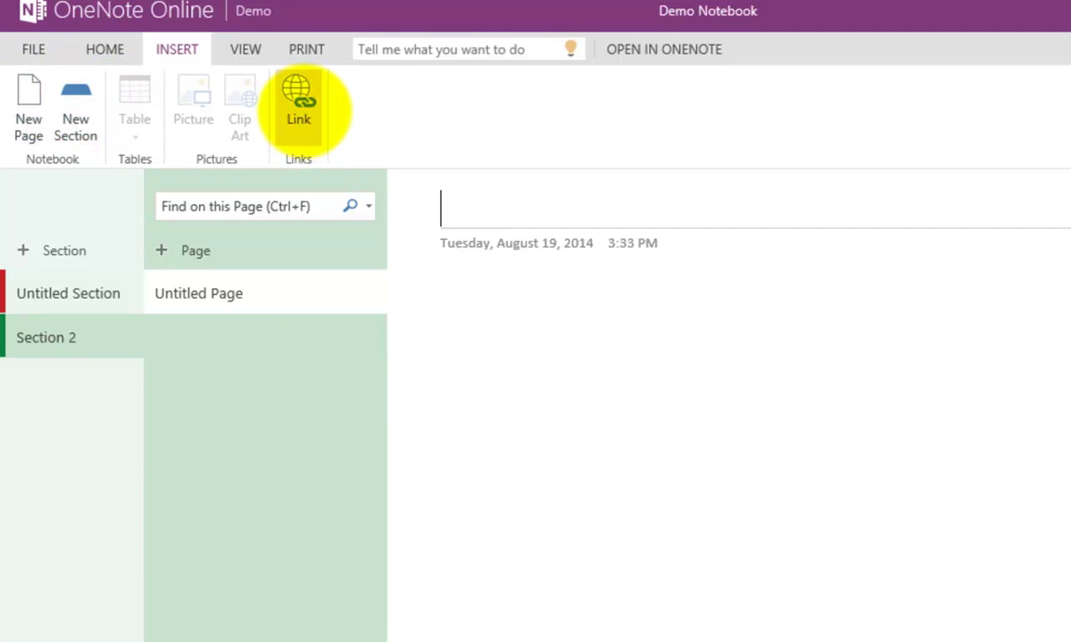
{"action": "left_click", "coordinate": [300, 106]}
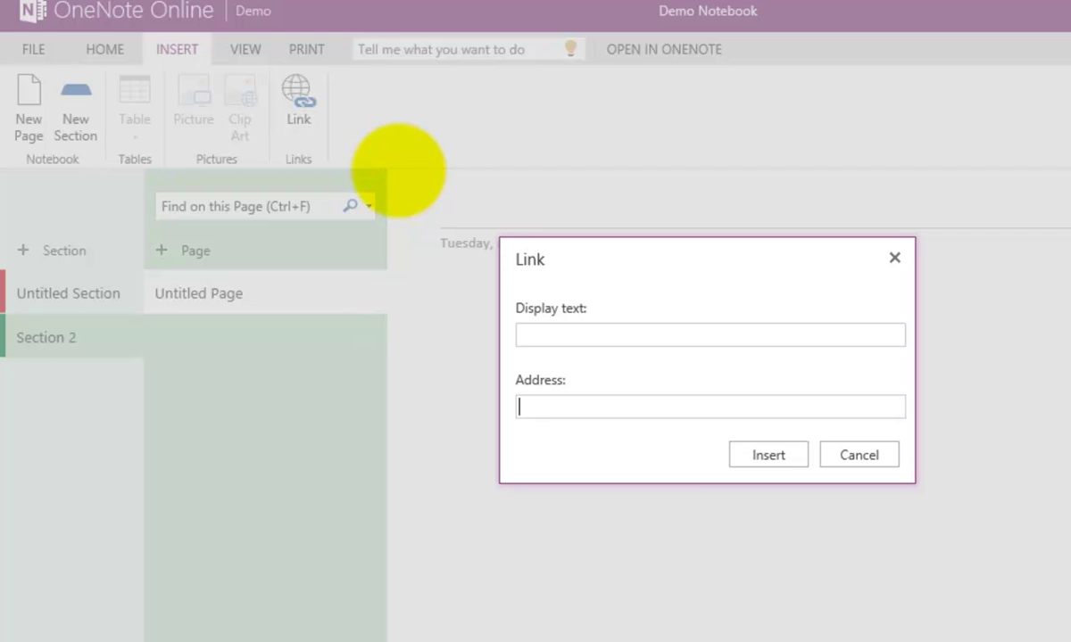
{"action": "type", "text": "www.ciaops.com"}
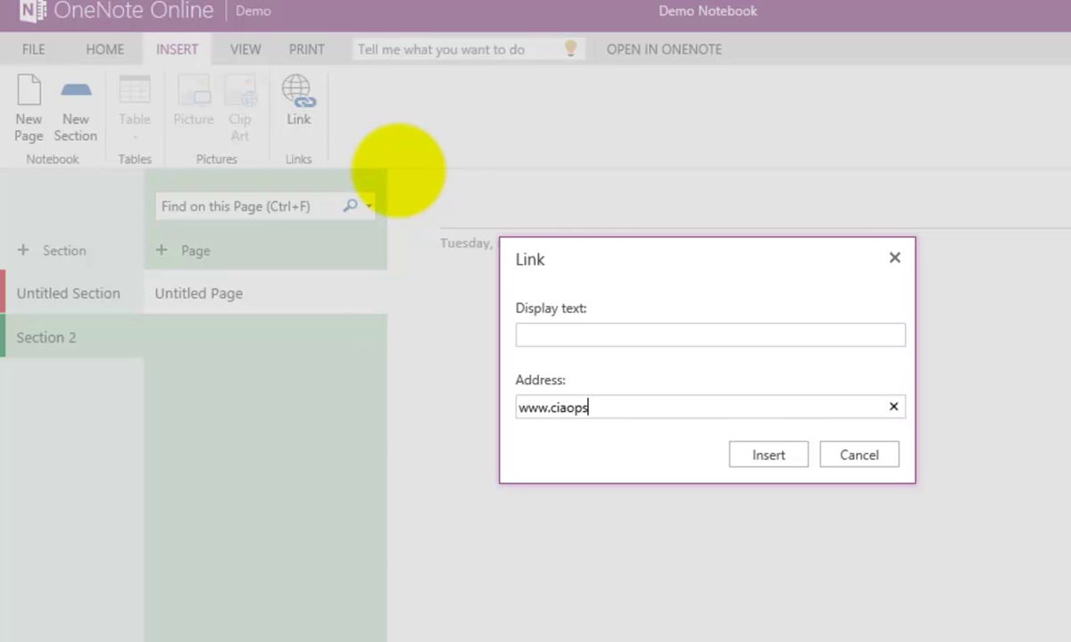
{"action": "left_click", "coordinate": [773, 455]}
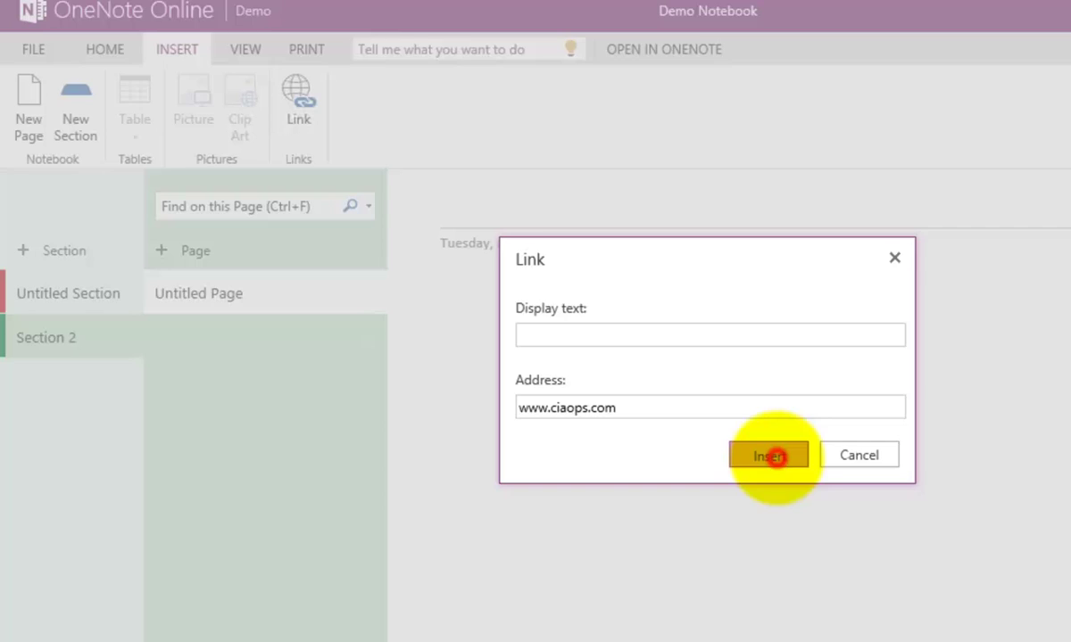
{"action": "left_click", "coordinate": [451, 307]}
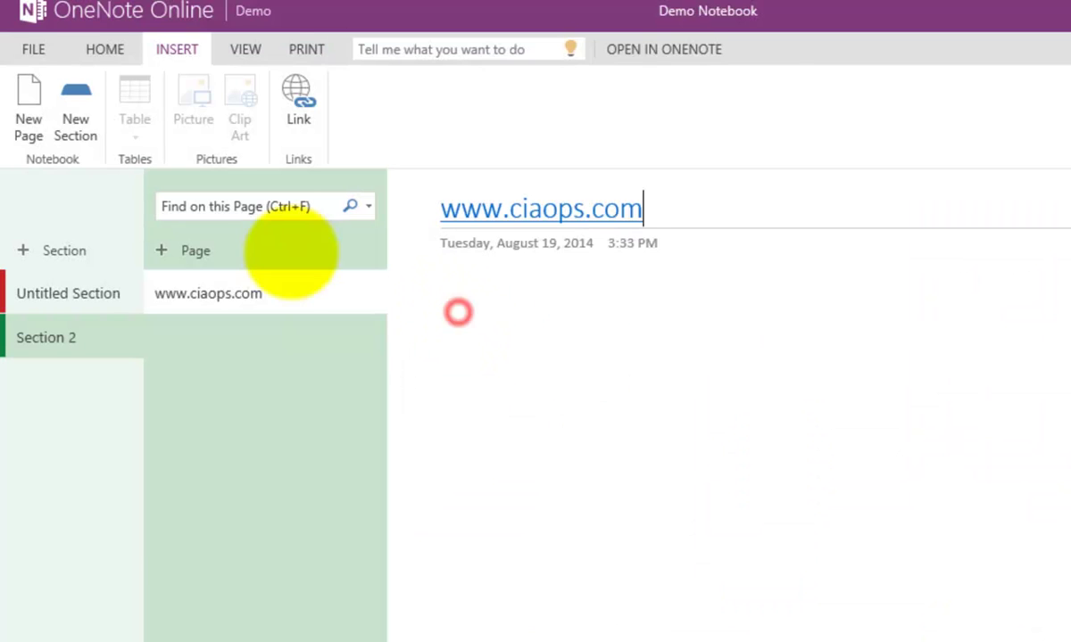
Step: Examine the available view commands and the print settings for the page, without printing
{"action": "left_click", "coordinate": [249, 49]}
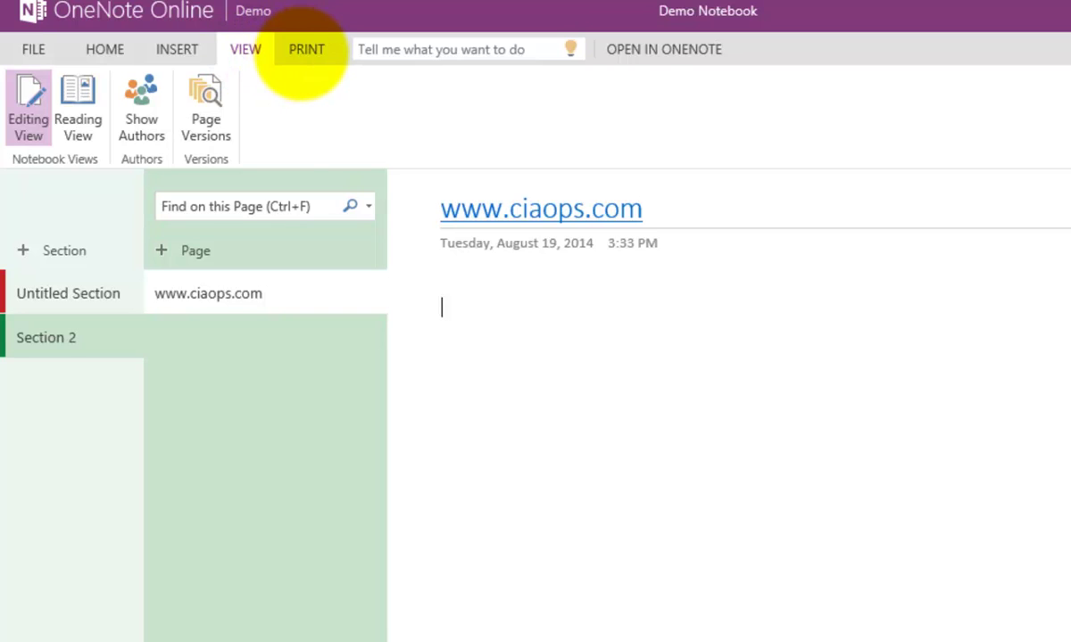
{"action": "left_click", "coordinate": [302, 52]}
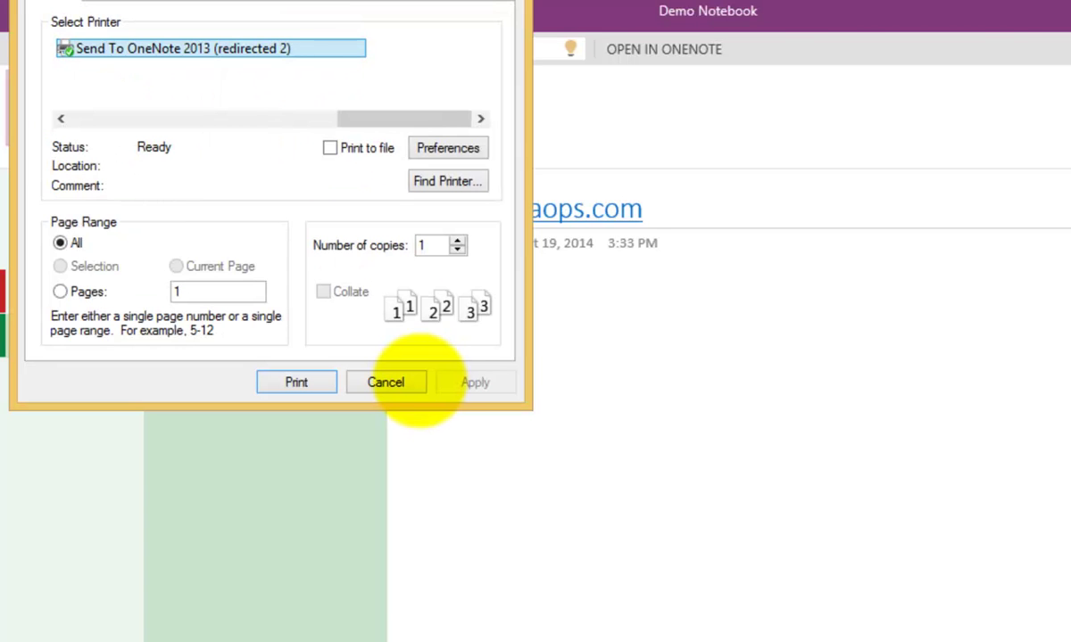
{"action": "left_click", "coordinate": [385, 382]}
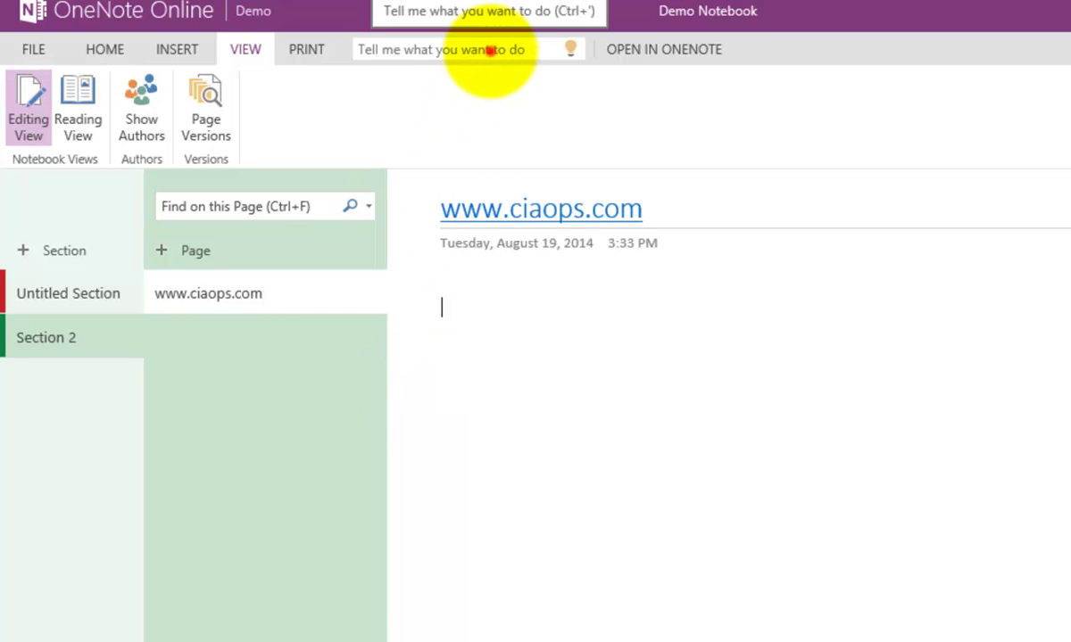
Step: Search the commands for "insert a table" and insert a table of two columns and two rows in the page body
{"action": "left_click", "coordinate": [490, 50]}
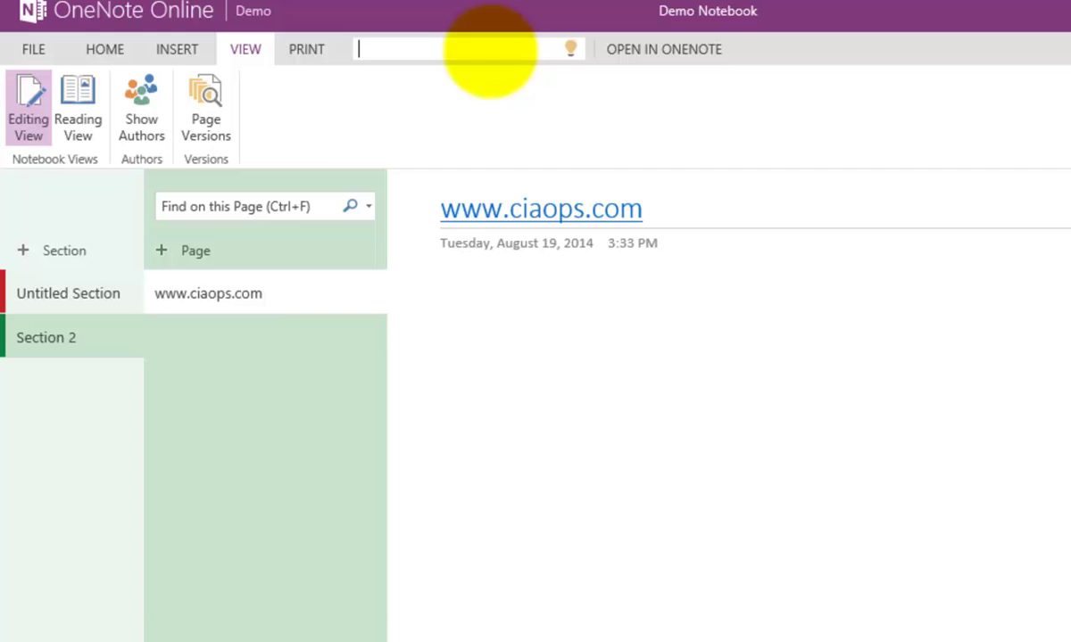
{"action": "type", "text": "insert a t"}
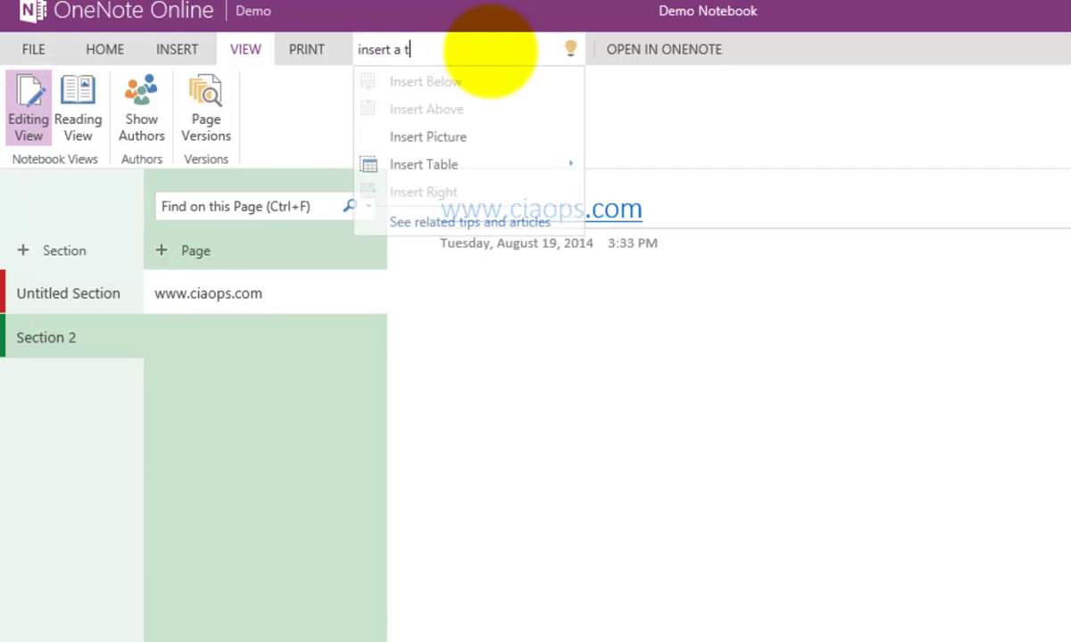
{"action": "type", "text": "able"}
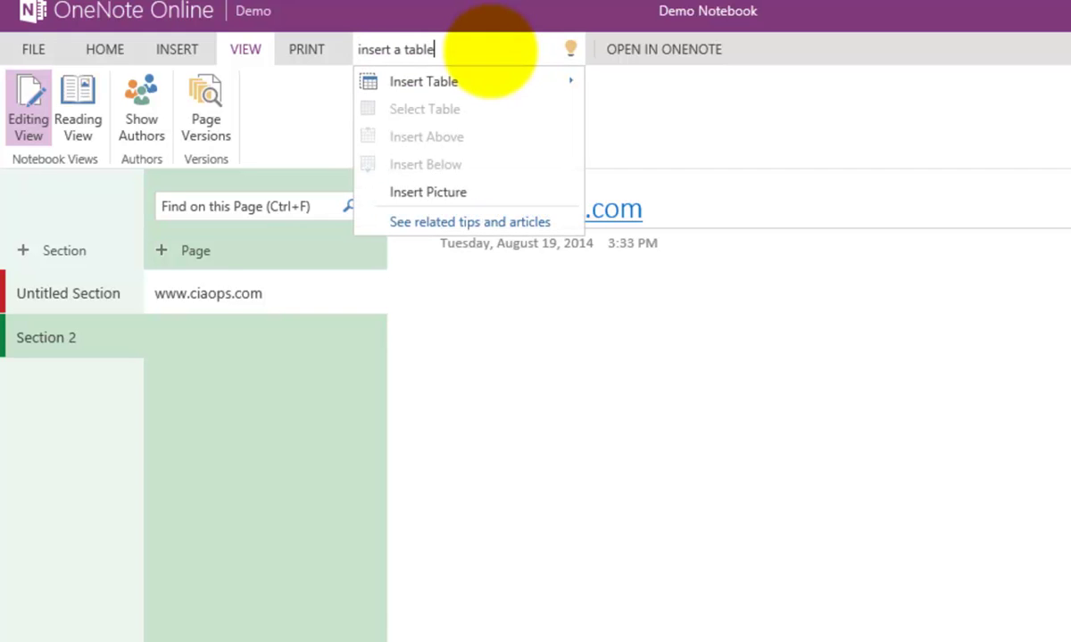
{"action": "mouse_move", "coordinate": [466, 79]}
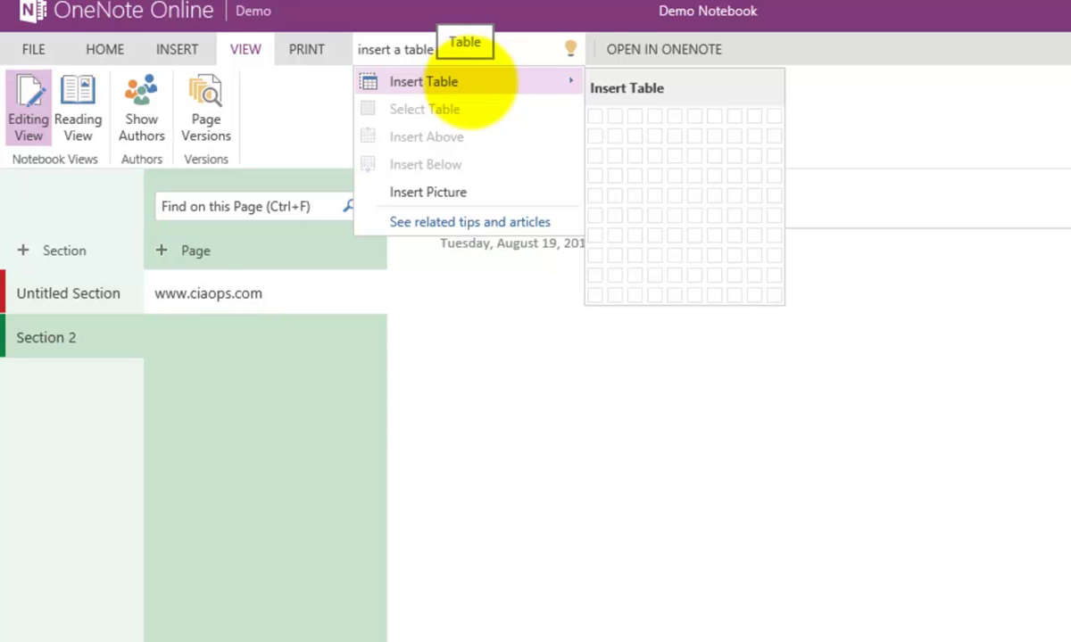
{"action": "left_click", "coordinate": [614, 135]}
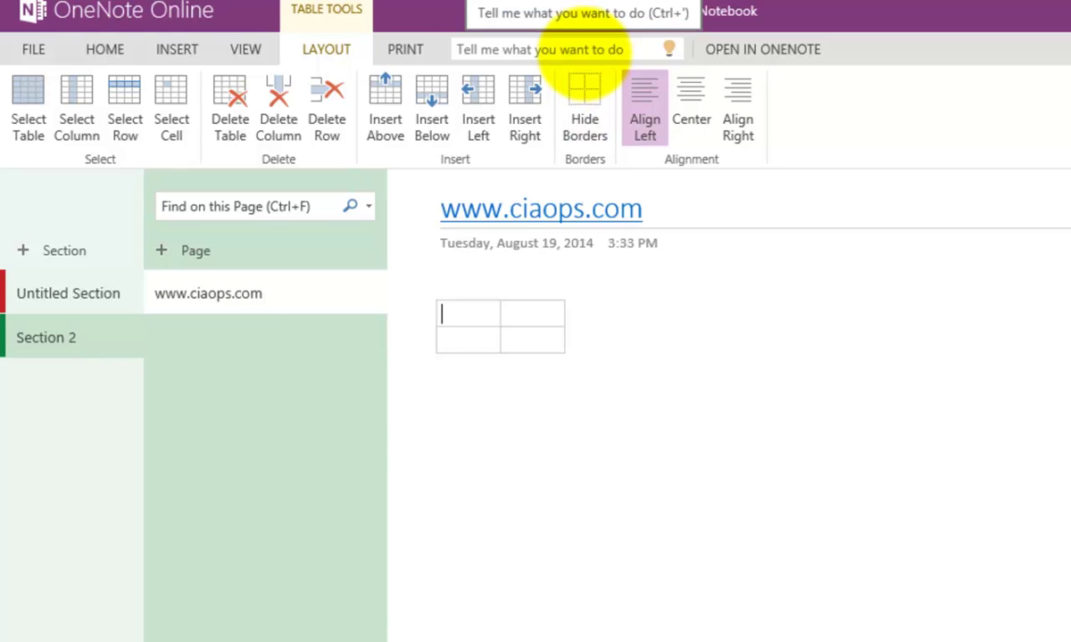
Step: Leave the table, return to the Demo team site and reopen its notebook from the site navigation
{"action": "left_click", "coordinate": [646, 430]}
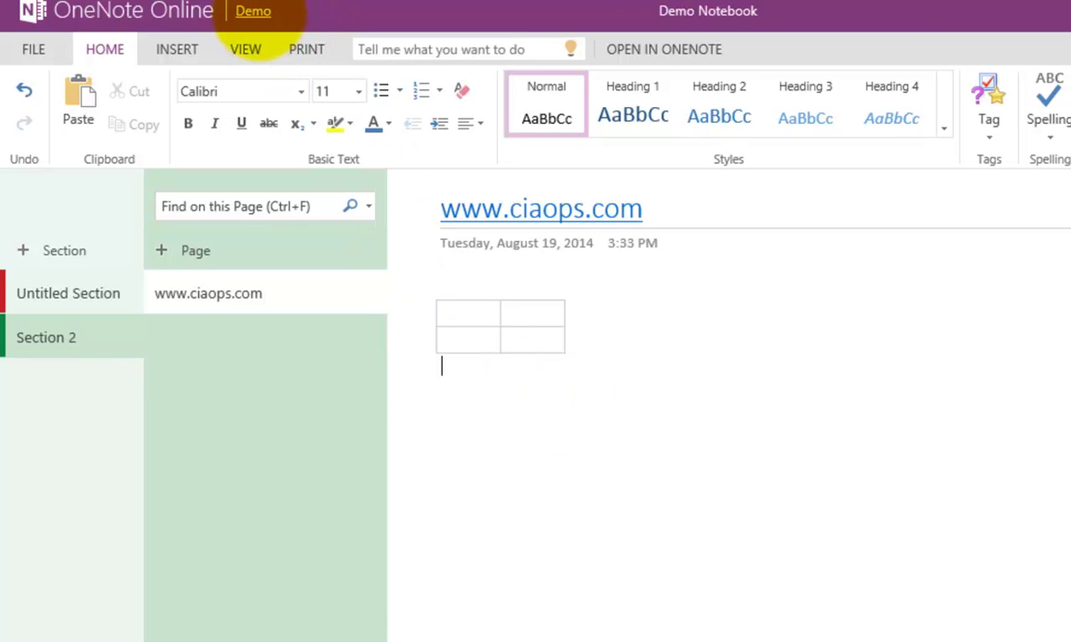
{"action": "left_click", "coordinate": [253, 11]}
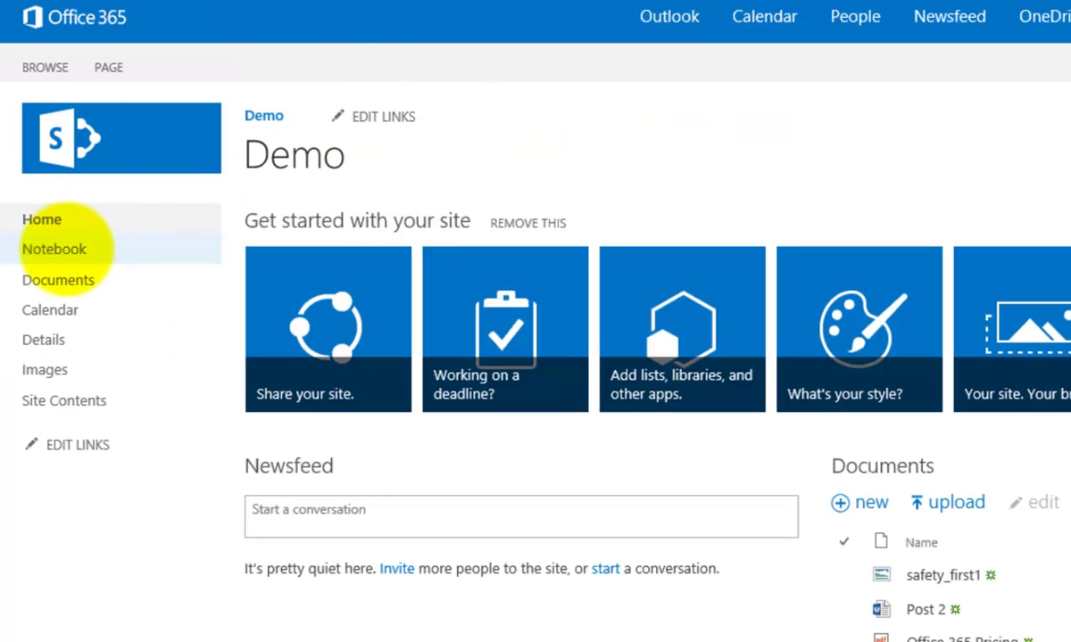
{"action": "left_click", "coordinate": [65, 250]}
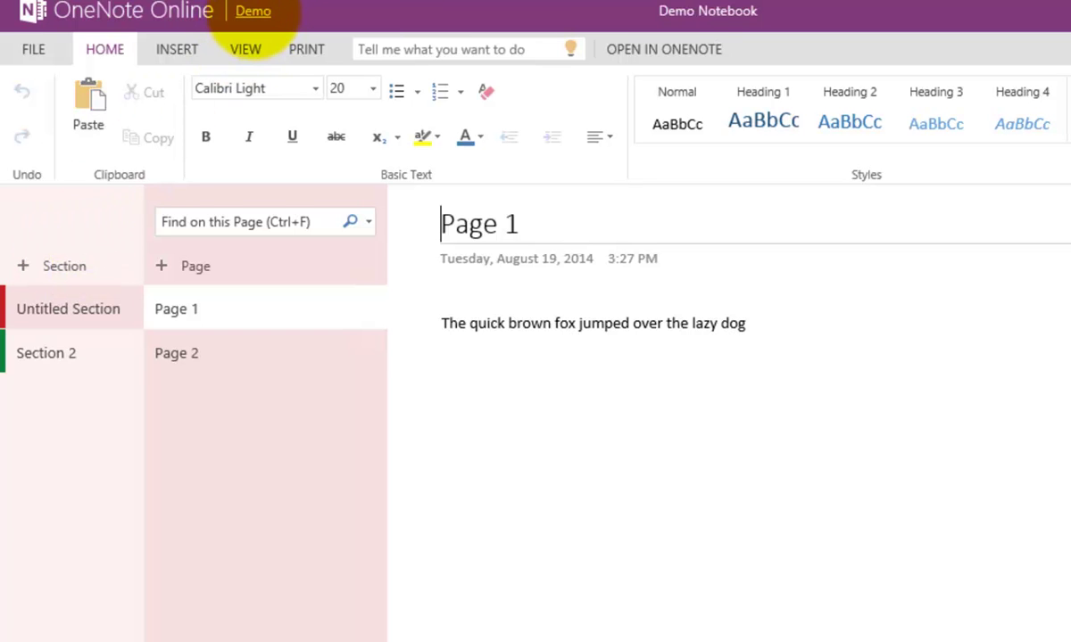
Step: Return to the Demo site and open Demo Notebook from the Site Assets library in the site contents
{"action": "left_click", "coordinate": [252, 11]}
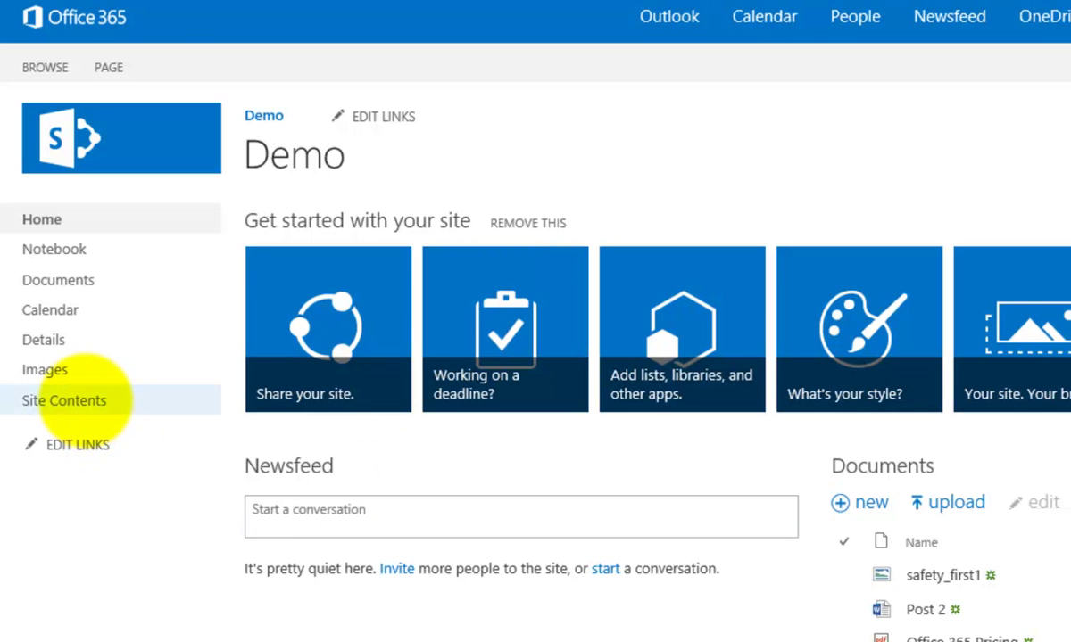
{"action": "left_click", "coordinate": [86, 397]}
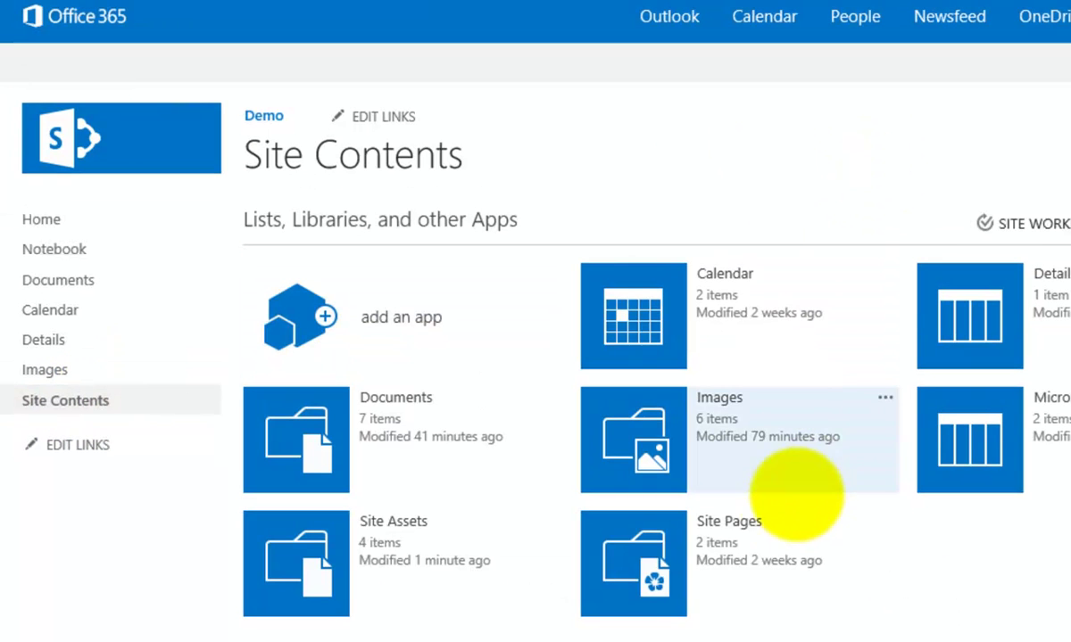
{"action": "left_click", "coordinate": [313, 526]}
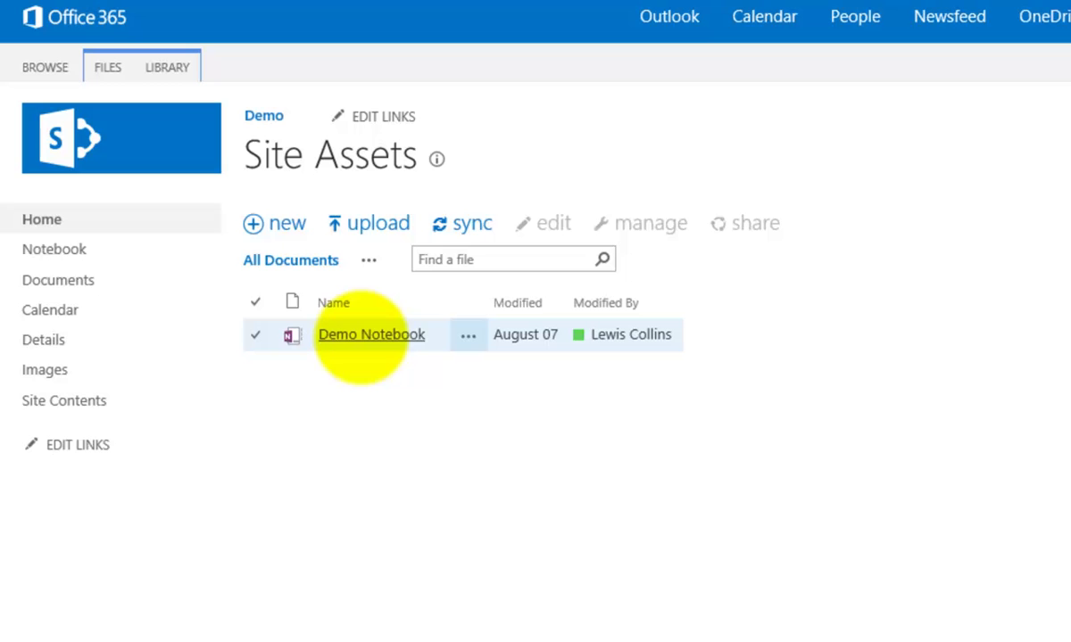
{"action": "left_click", "coordinate": [332, 336]}
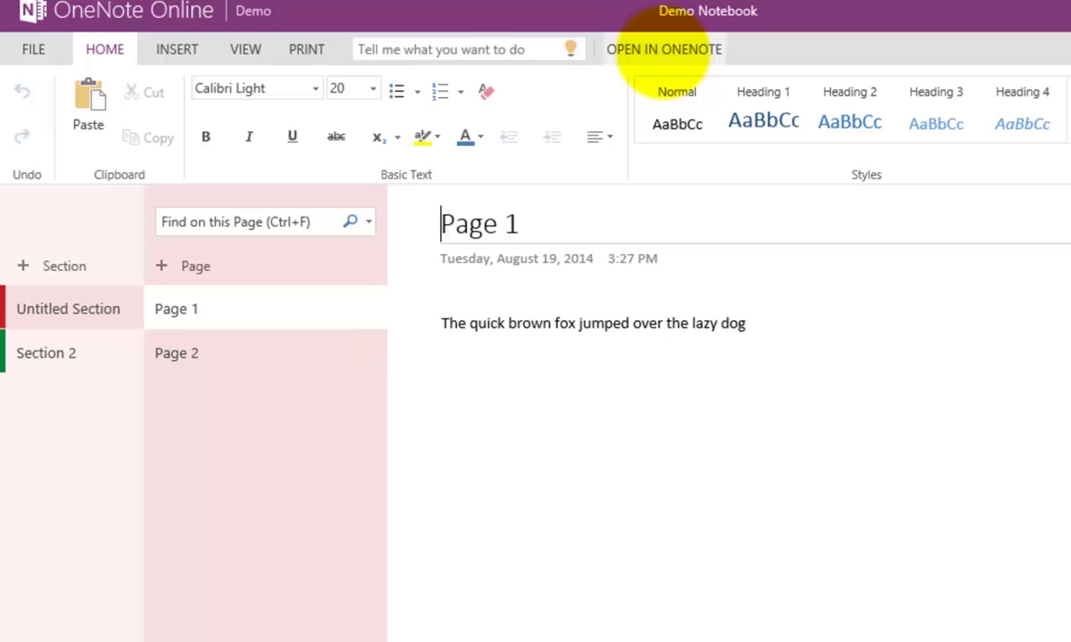
Step: Open the notebook in OneNote (desktop), dismiss the default-version prompt with Don't ask again, and show Section 2
{"action": "left_click", "coordinate": [663, 50]}
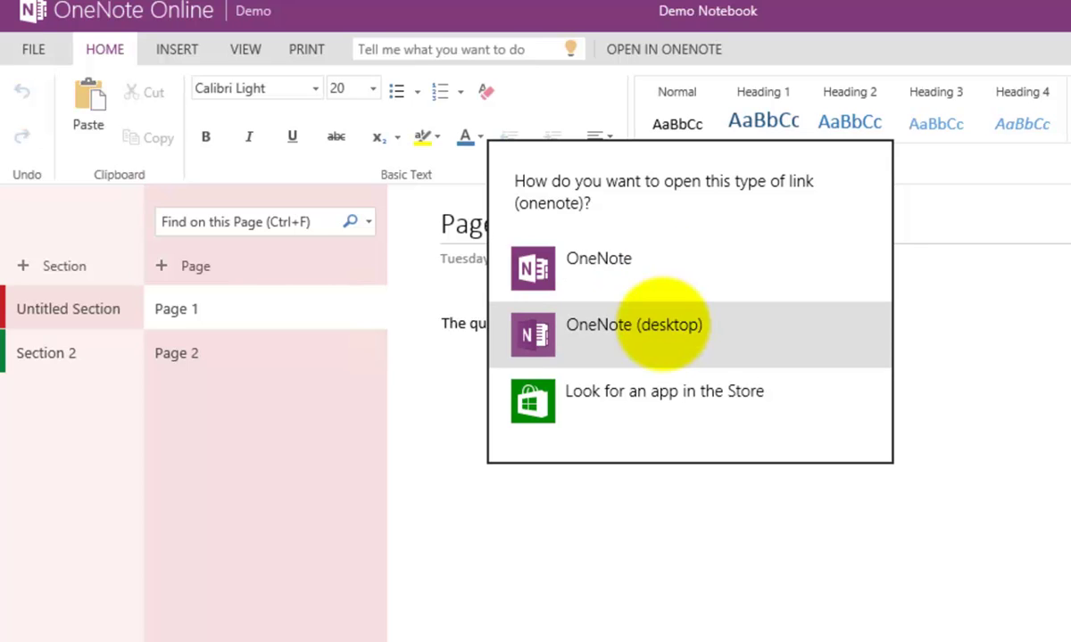
{"action": "left_click", "coordinate": [656, 330]}
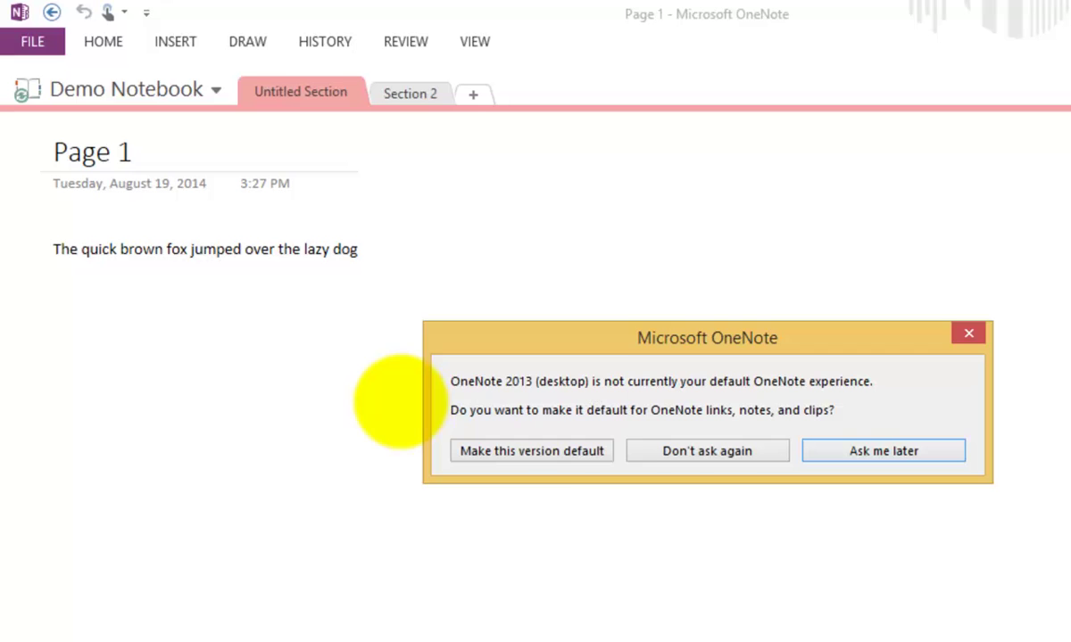
{"action": "left_click", "coordinate": [712, 457]}
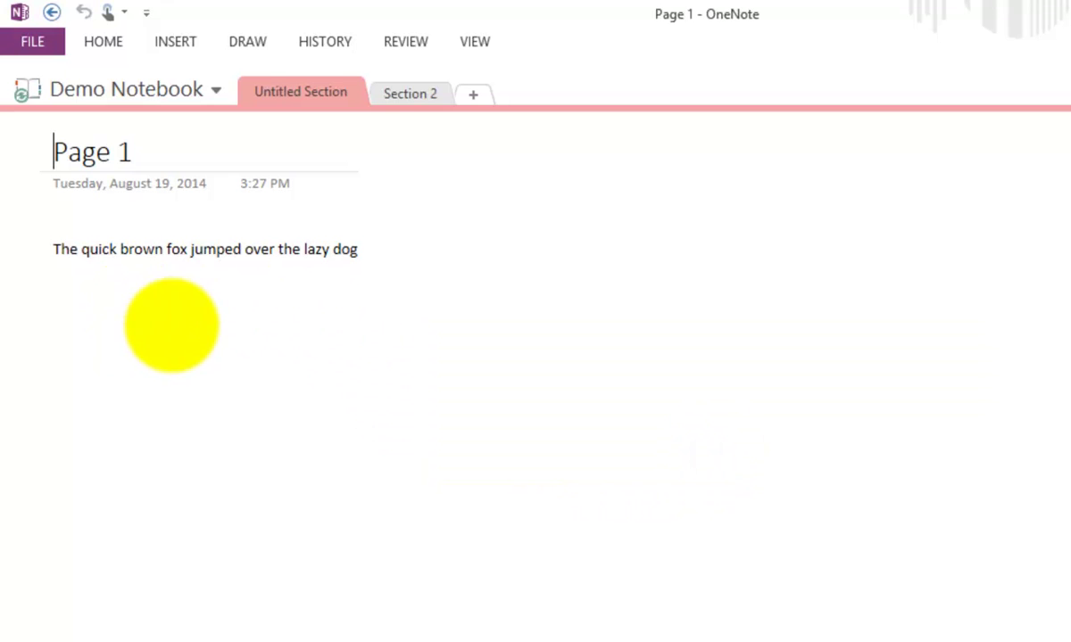
{"action": "left_click", "coordinate": [426, 96]}
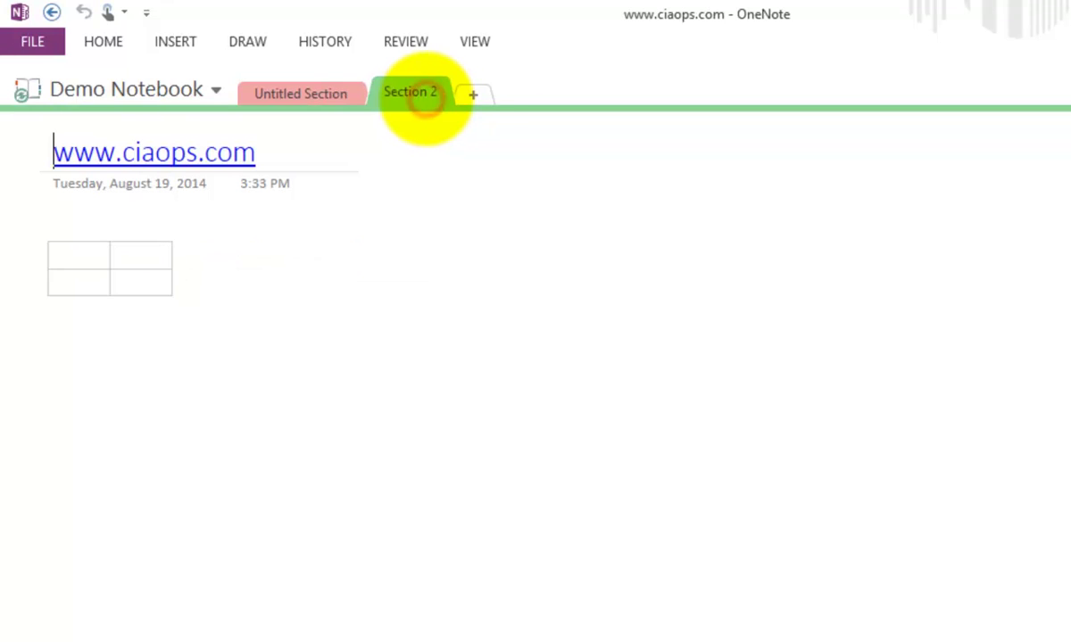
Step: Add a section named Section 3 to Demo Notebook and title its first page Images
{"action": "left_click", "coordinate": [474, 94]}
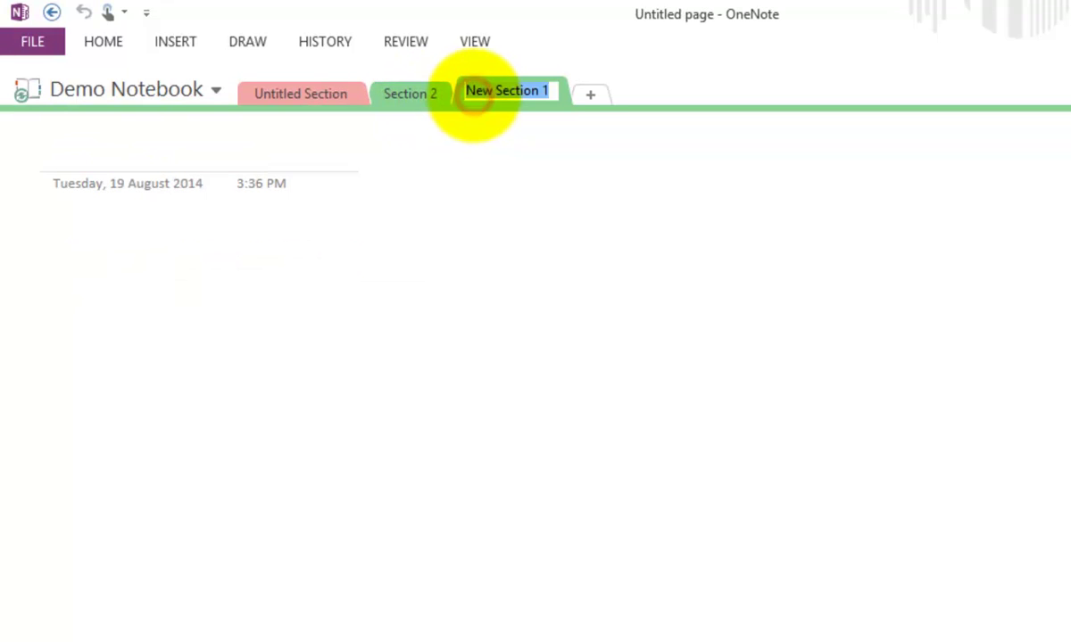
{"action": "type", "text": "Sect"}
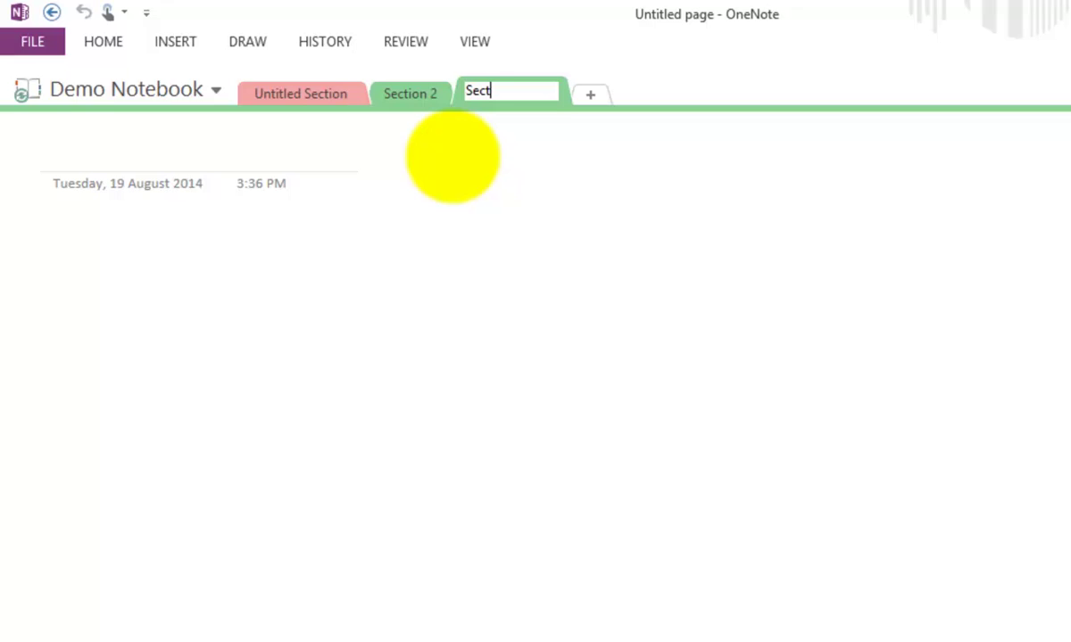
{"action": "type", "text": "ion 3"}
{"action": "key", "text": "Return"}
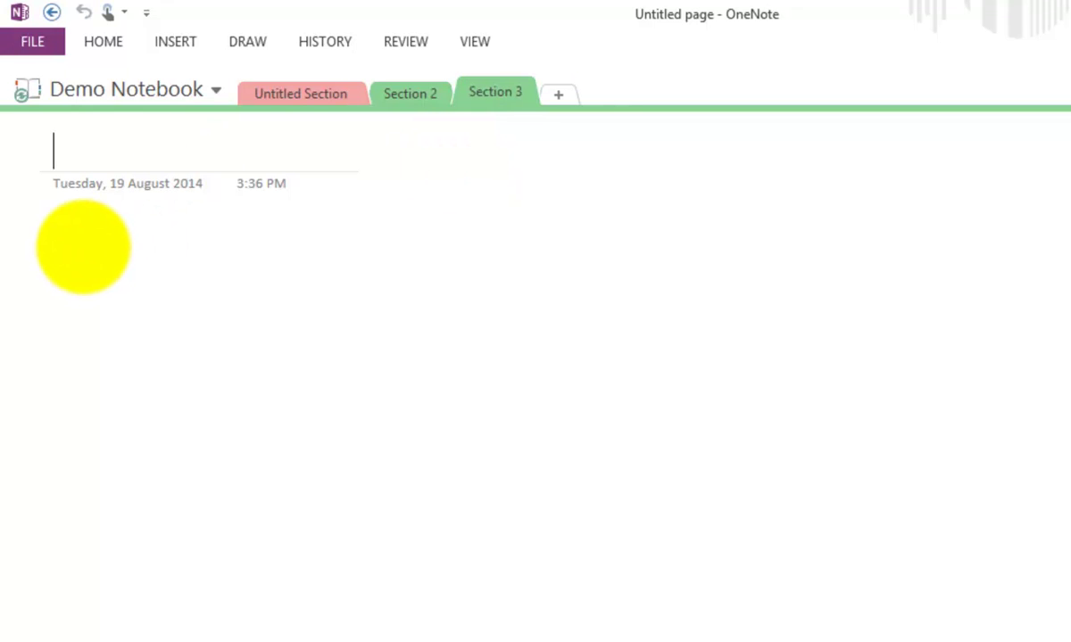
{"action": "type", "text": "Images"}
{"action": "key", "text": "Return"}
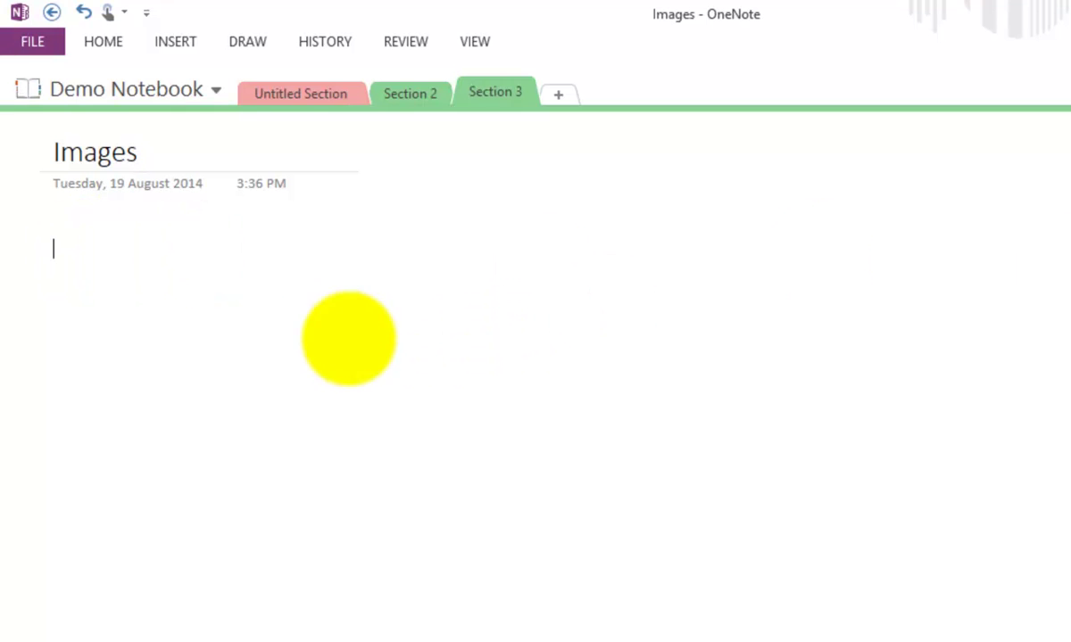
Step: Insert the picture safety_first1 from the download folder on Local Disk (C:) into the body of the Images page
{"action": "left_click", "coordinate": [189, 42]}
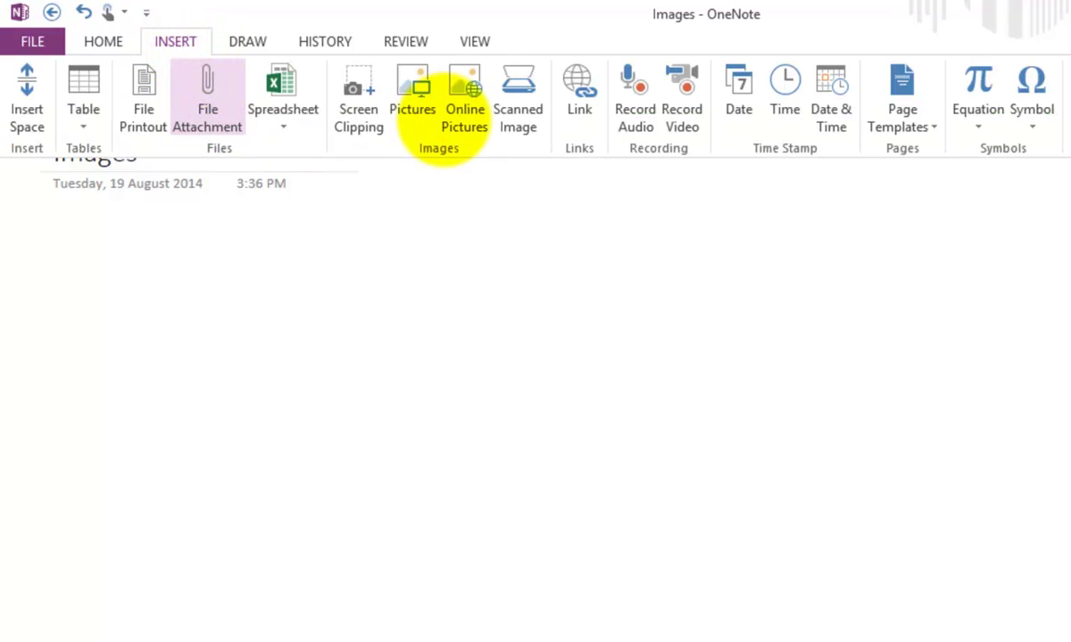
{"action": "left_click", "coordinate": [412, 86]}
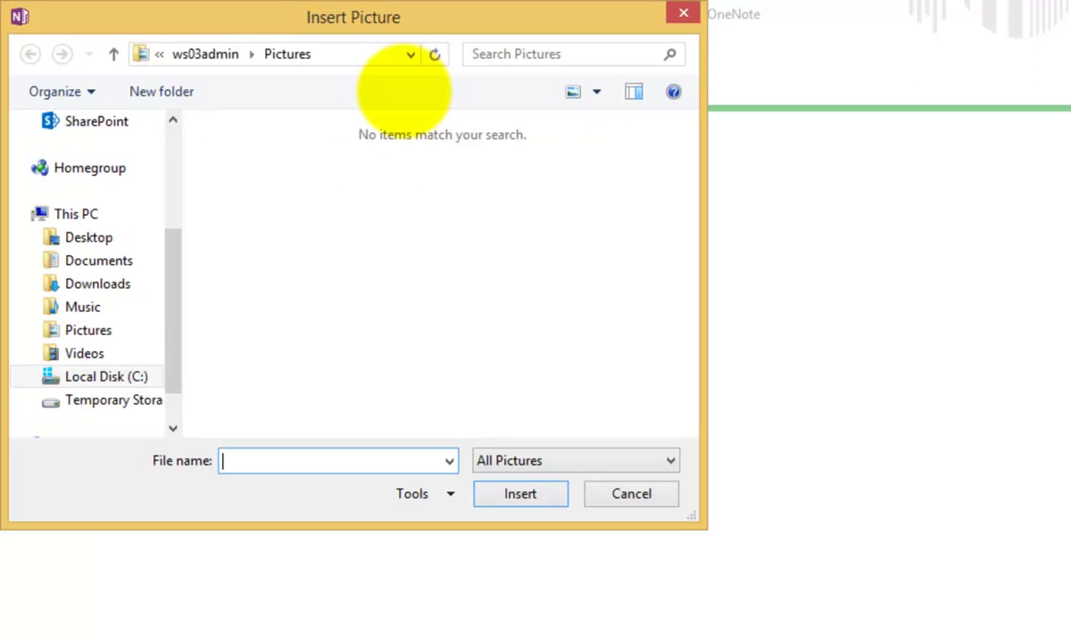
{"action": "left_click", "coordinate": [109, 330]}
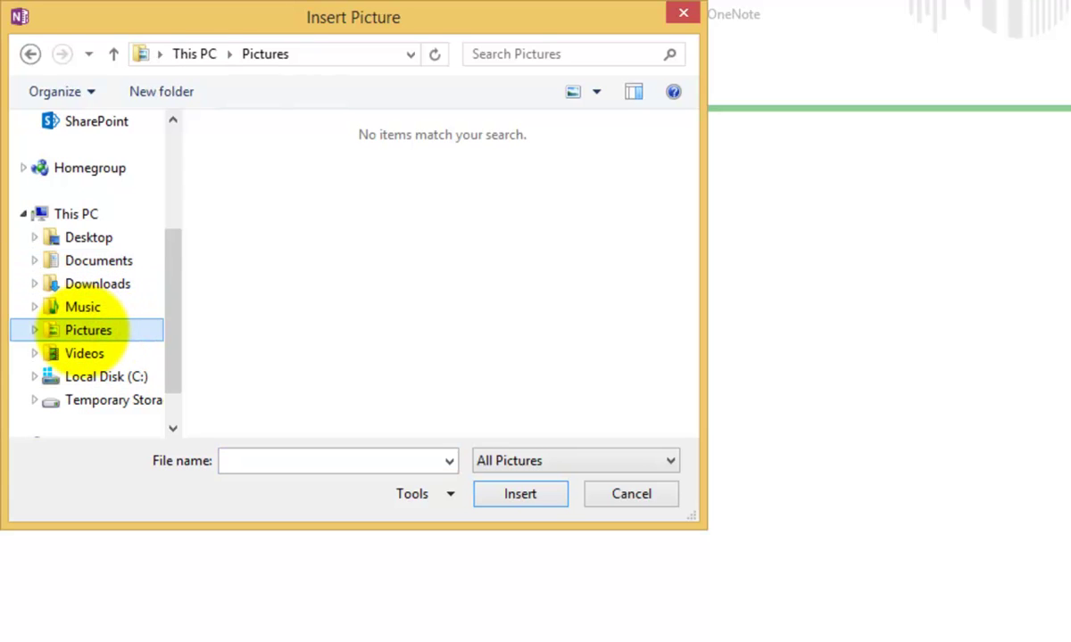
{"action": "left_click", "coordinate": [33, 330]}
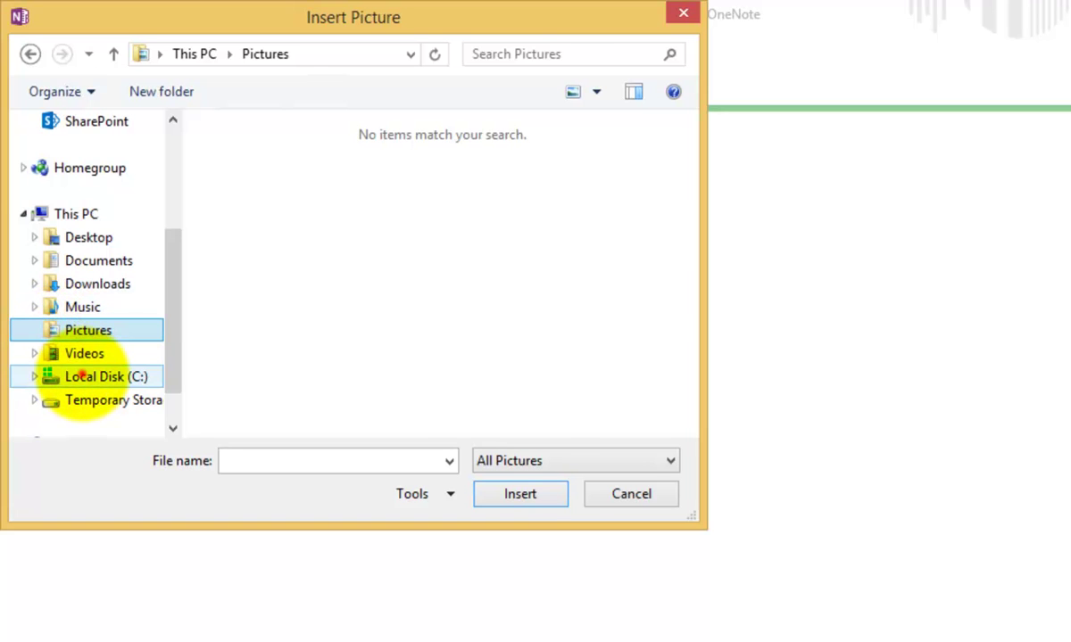
{"action": "left_click", "coordinate": [84, 376]}
{"action": "double_click", "coordinate": [256, 179]}
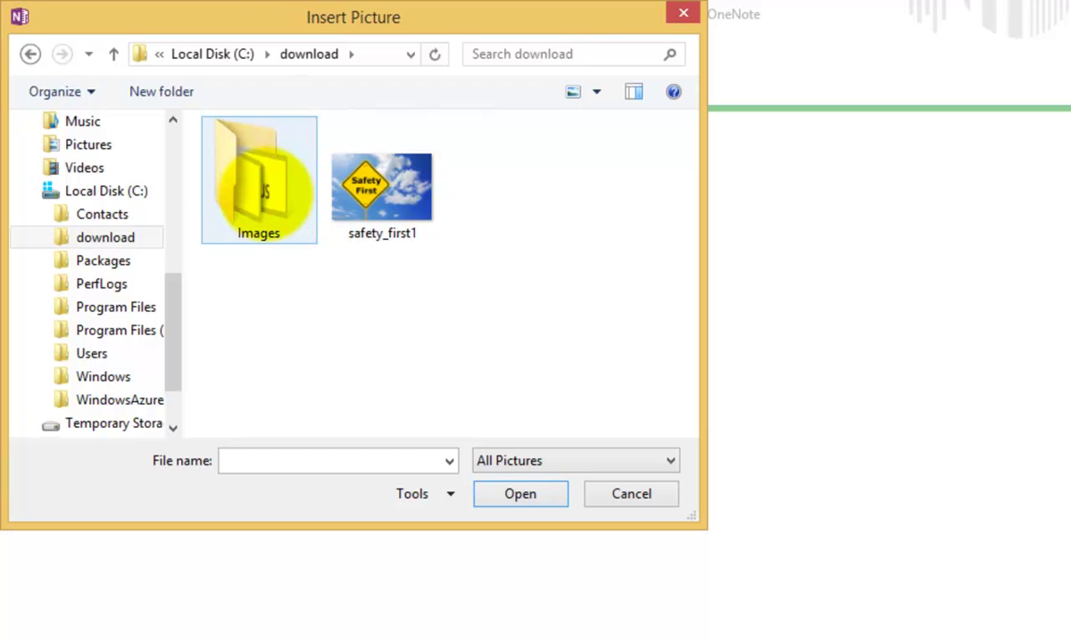
{"action": "left_click", "coordinate": [249, 181]}
{"action": "left_click", "coordinate": [365, 185]}
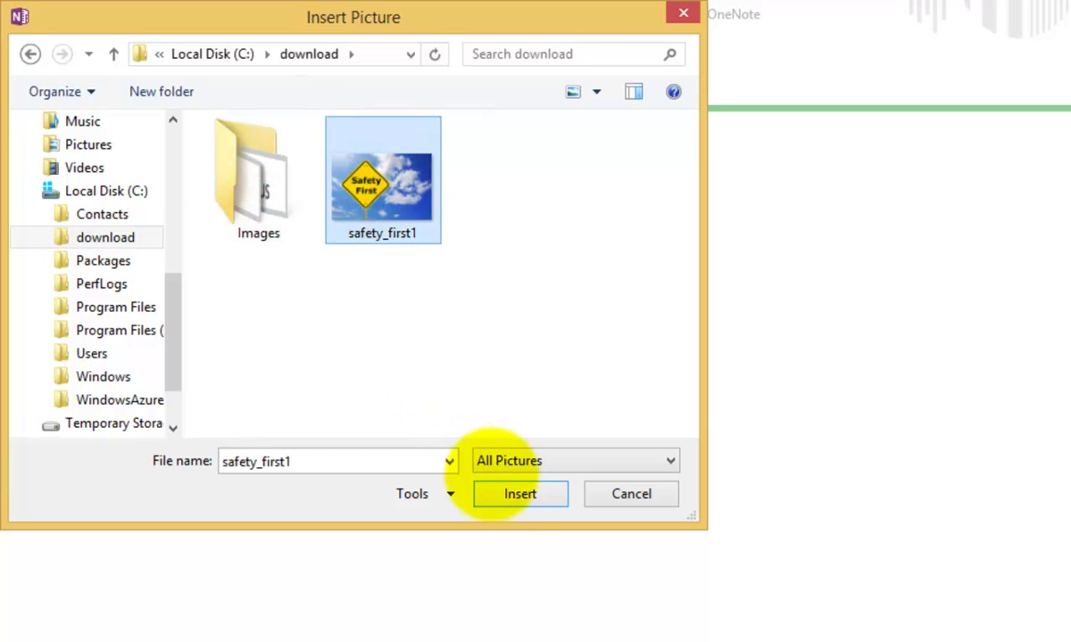
{"action": "left_click", "coordinate": [504, 495]}
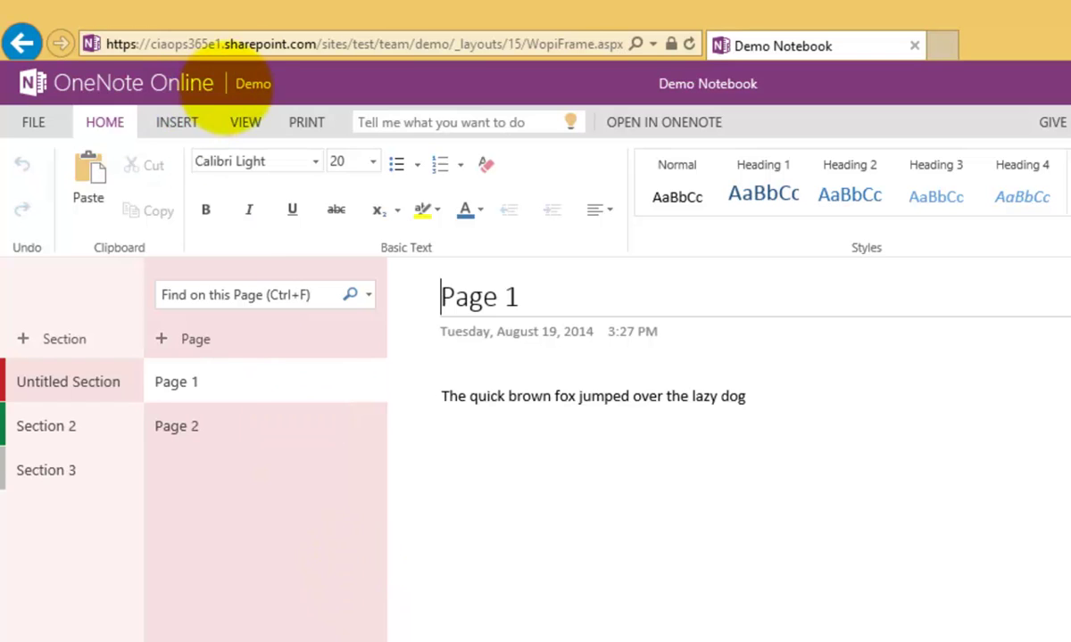
Step: In OneNote Online, return to the Demo site, reopen its notebook and show Section 3
{"action": "left_click", "coordinate": [251, 84]}
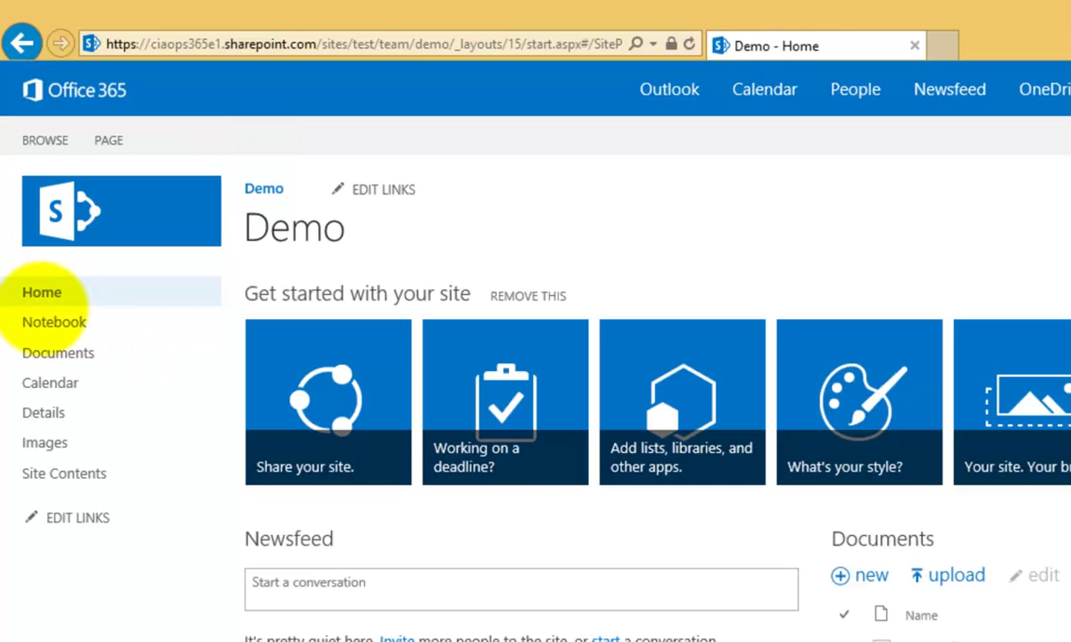
{"action": "left_click", "coordinate": [40, 321]}
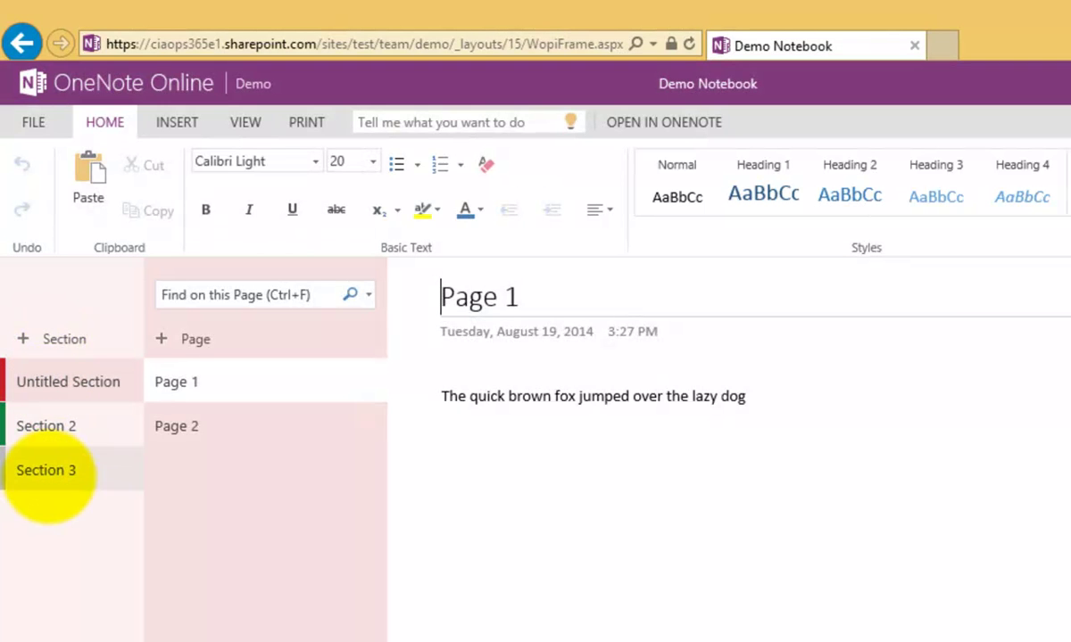
{"action": "left_click", "coordinate": [71, 471]}
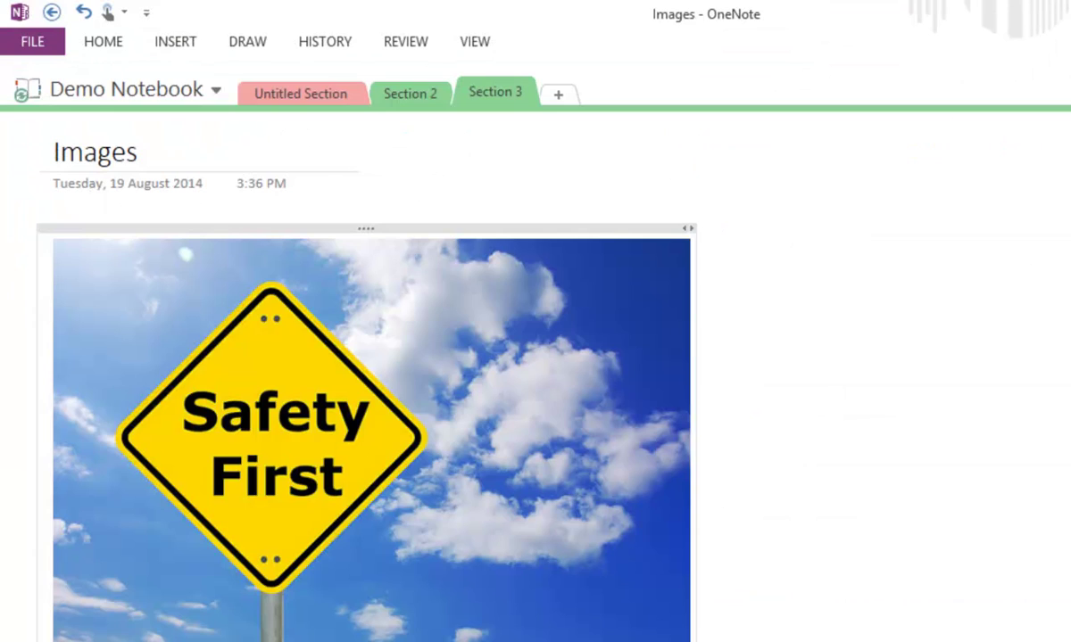
Step: Switch from desktop OneNote back to OneNote Online in the browser and return to the Demo site's home page
{"action": "left_click", "coordinate": [980, 366]}
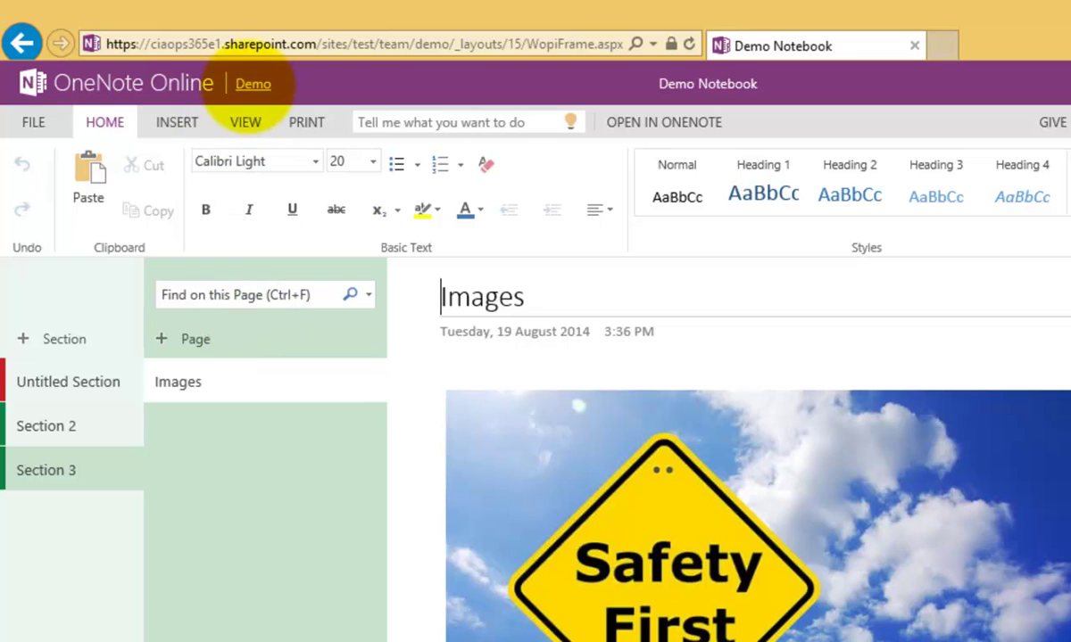
{"action": "left_click", "coordinate": [252, 84]}
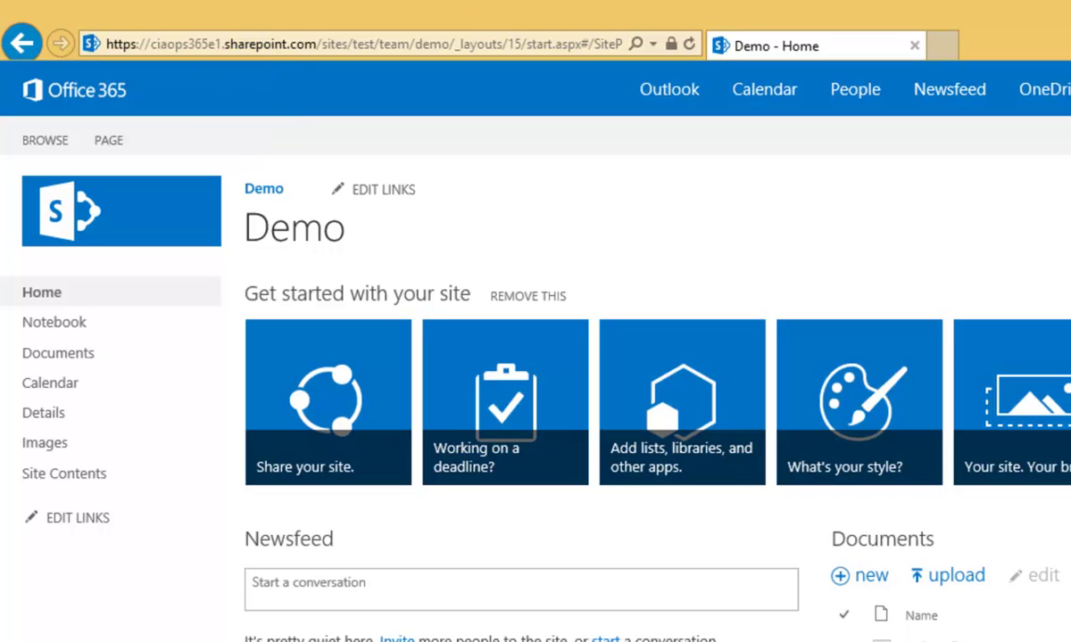
{"action": "mouse_move", "coordinate": [625, 2]}
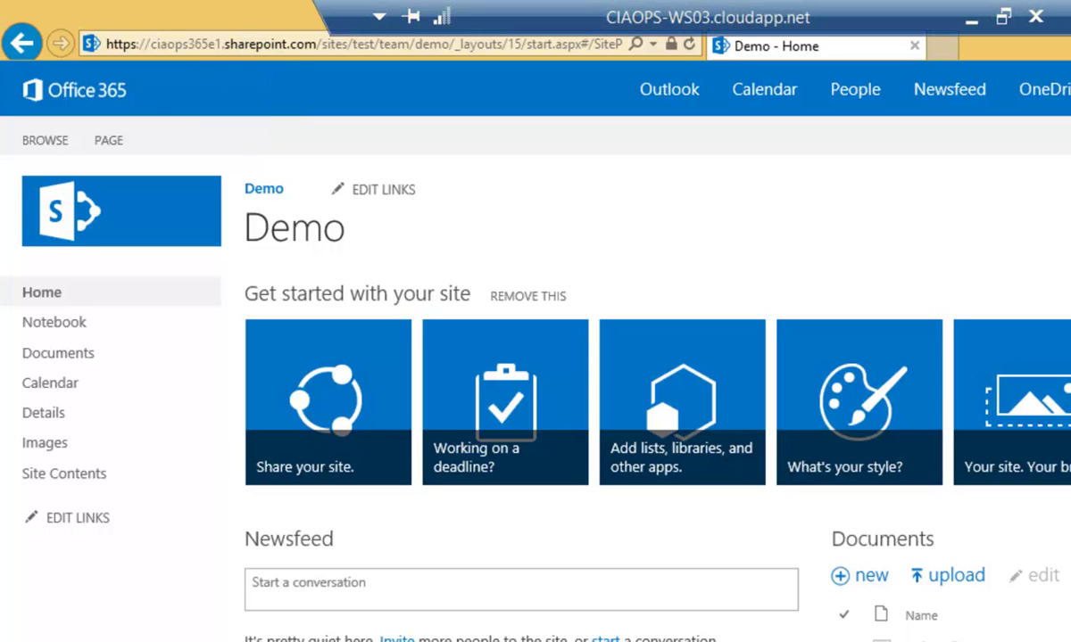